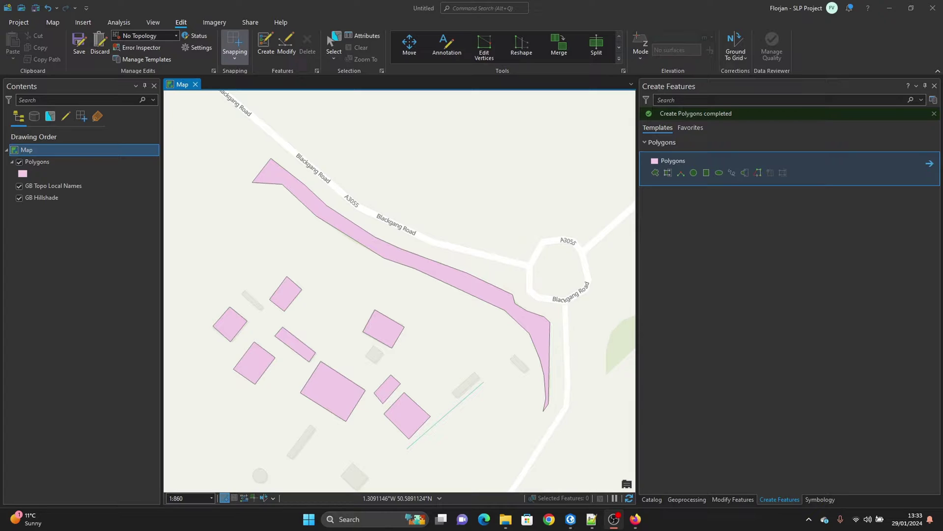
- Return to ArcGIS Pro and show the Create Features templates from the Edit tab
key(alt+Tab)
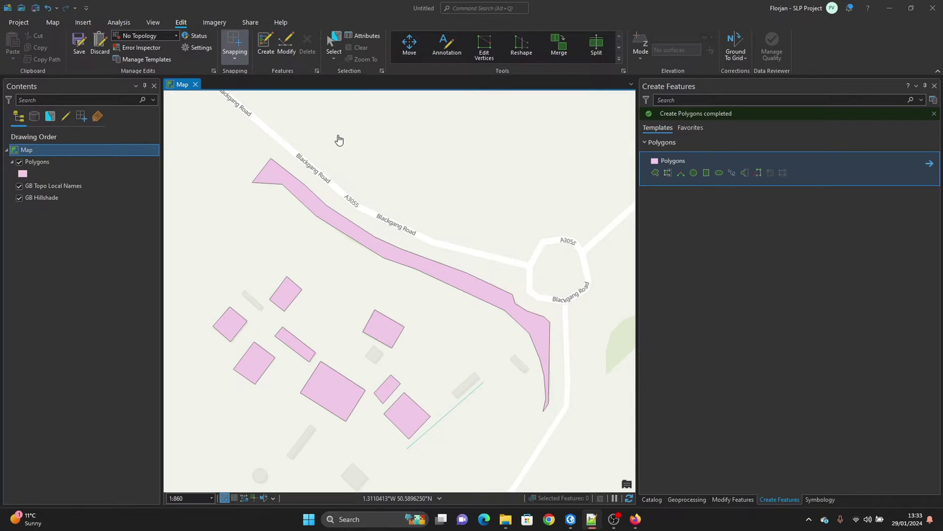
click(273, 47)
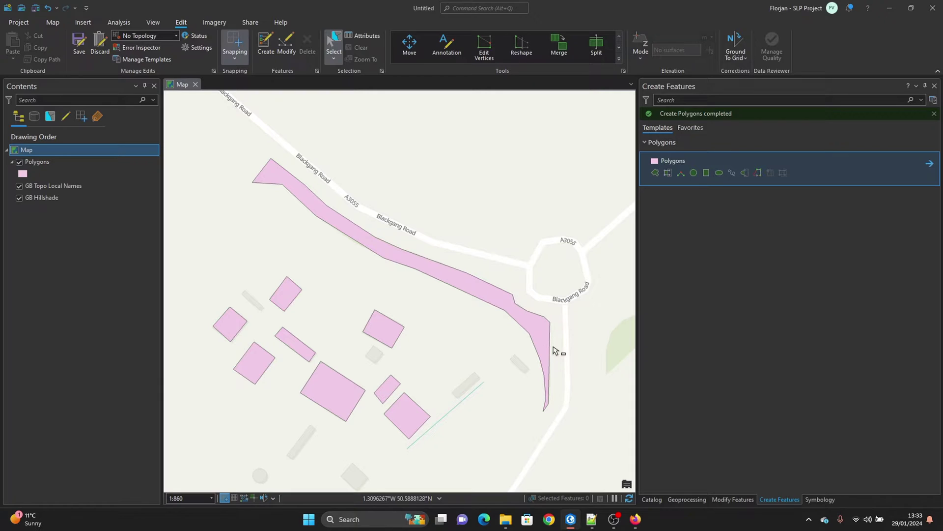
- Start a Polygons sketch by tracing the existing strip's edge from its top to bottom vertex
click(666, 173)
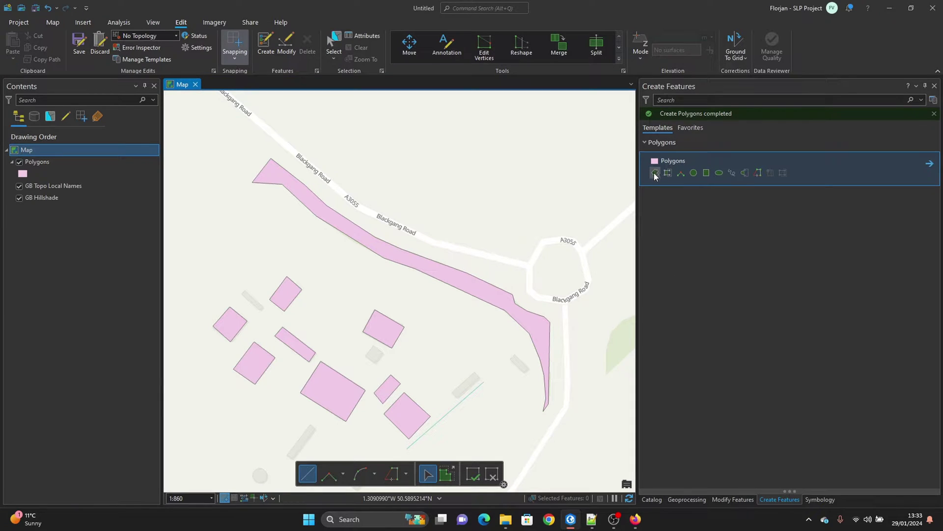
click(391, 474)
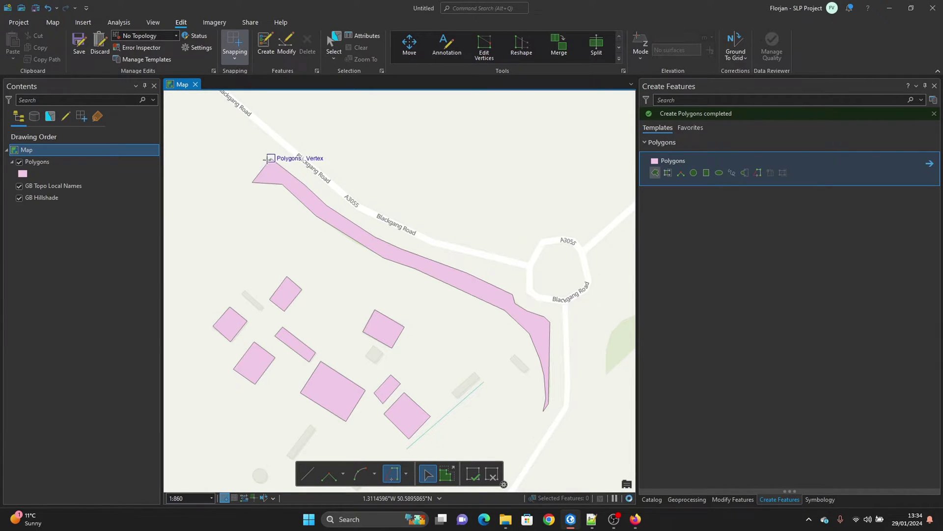
click(270, 159)
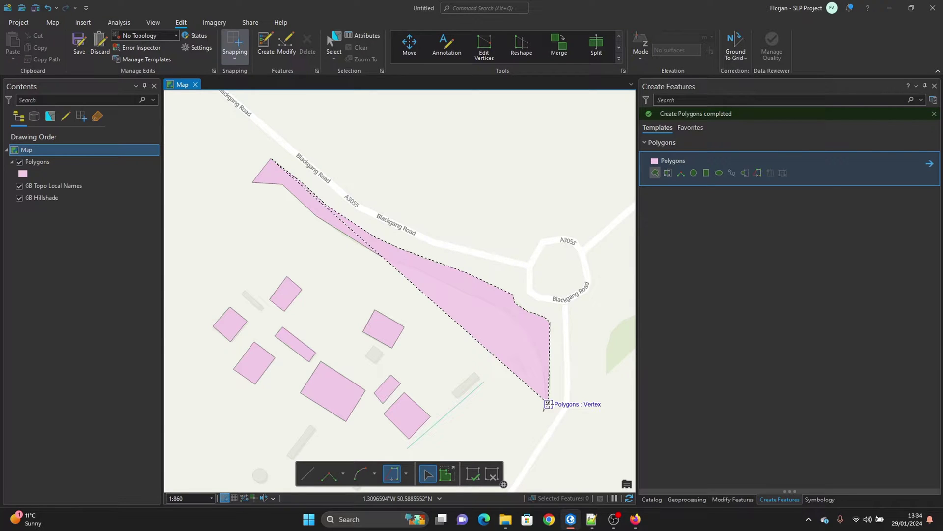
click(549, 404)
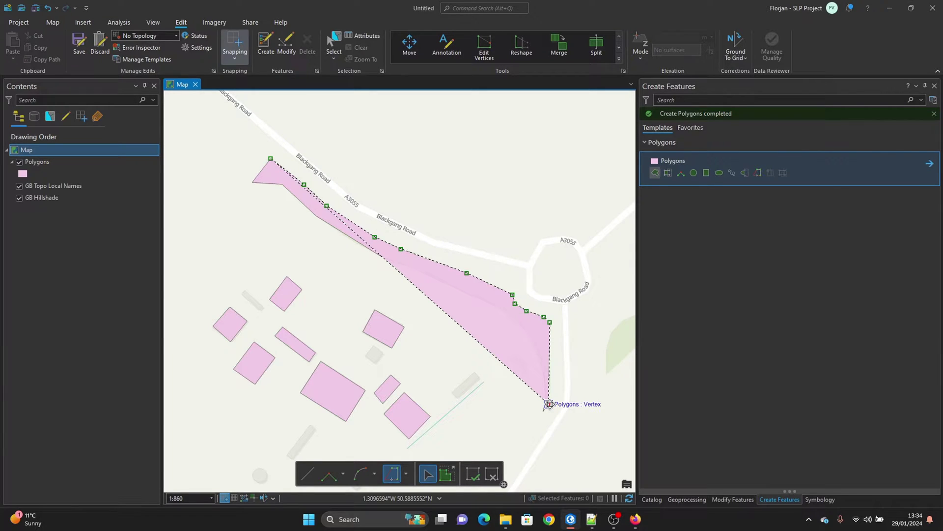
- Close the sketch with straight vertices along Blackgang Road and the roundabout, then finish it
click(306, 474)
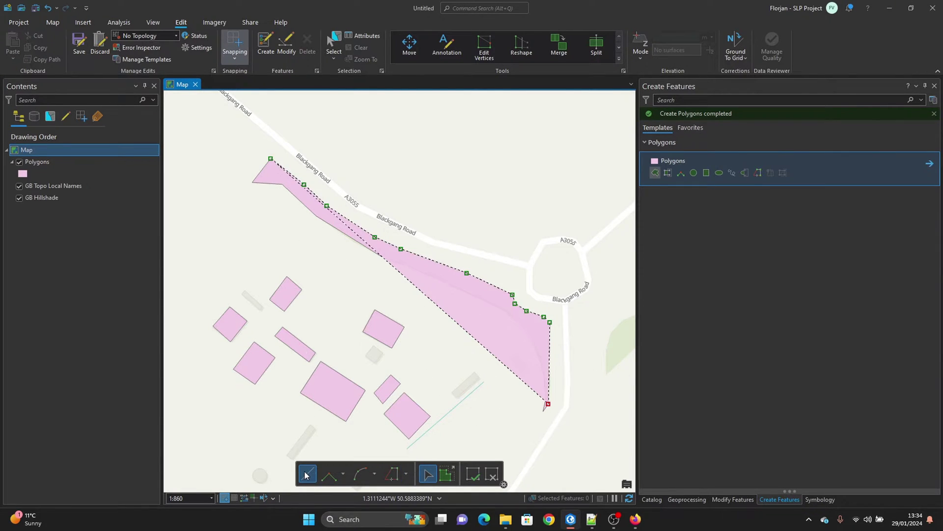
click(565, 406)
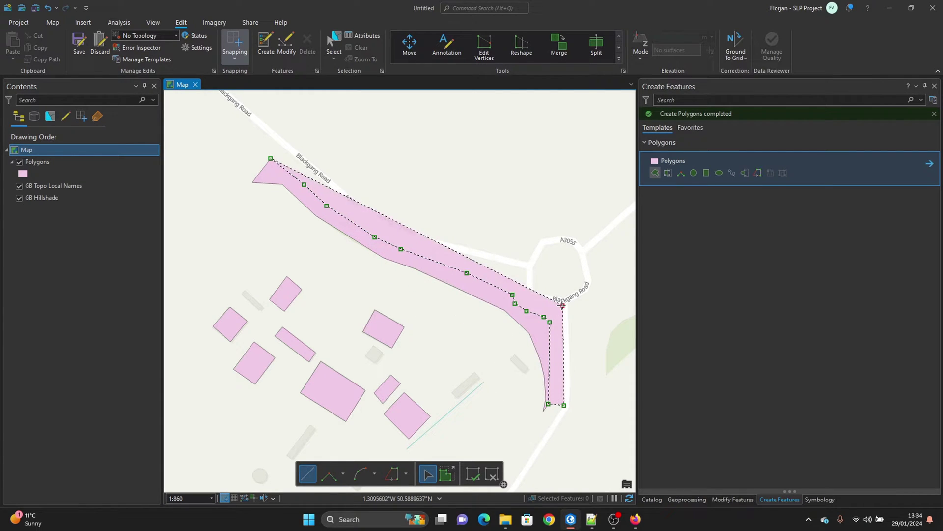
click(563, 305)
click(539, 302)
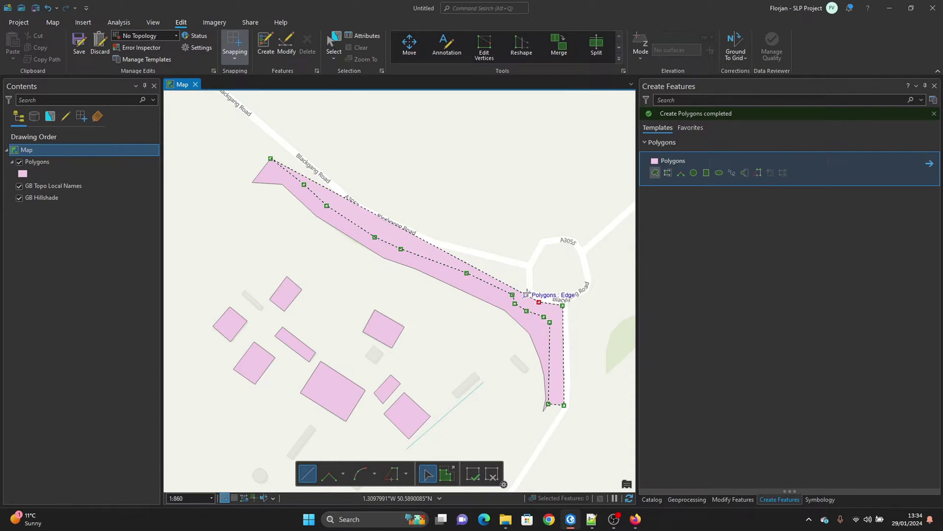
click(526, 295)
click(525, 270)
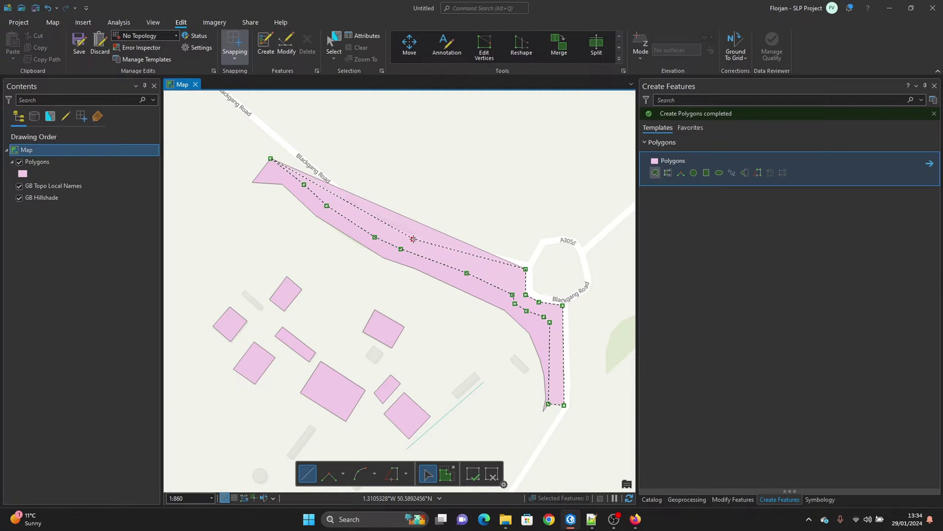
click(413, 239)
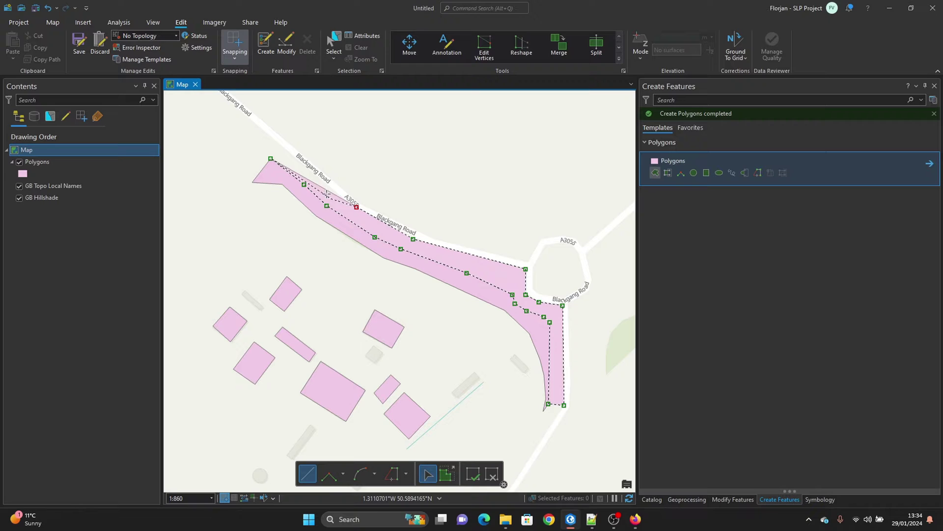
double_click(281, 146)
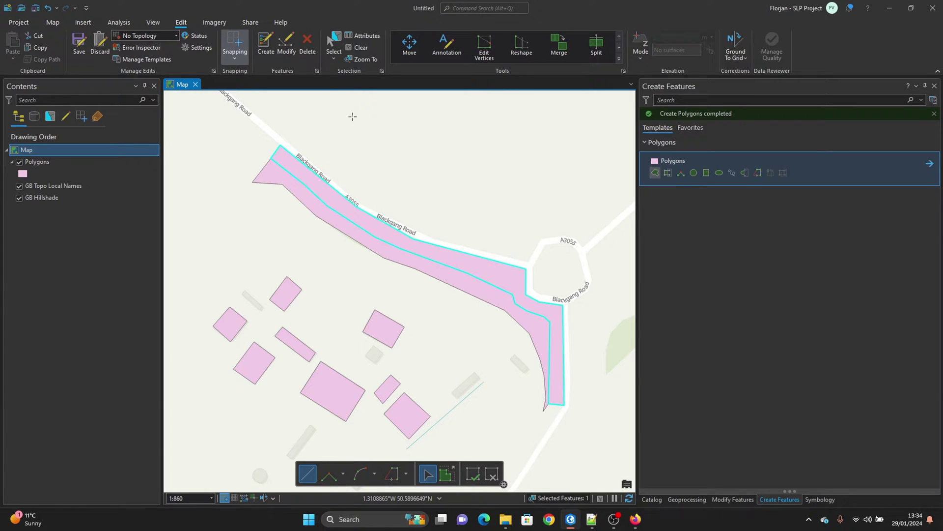
click(334, 43)
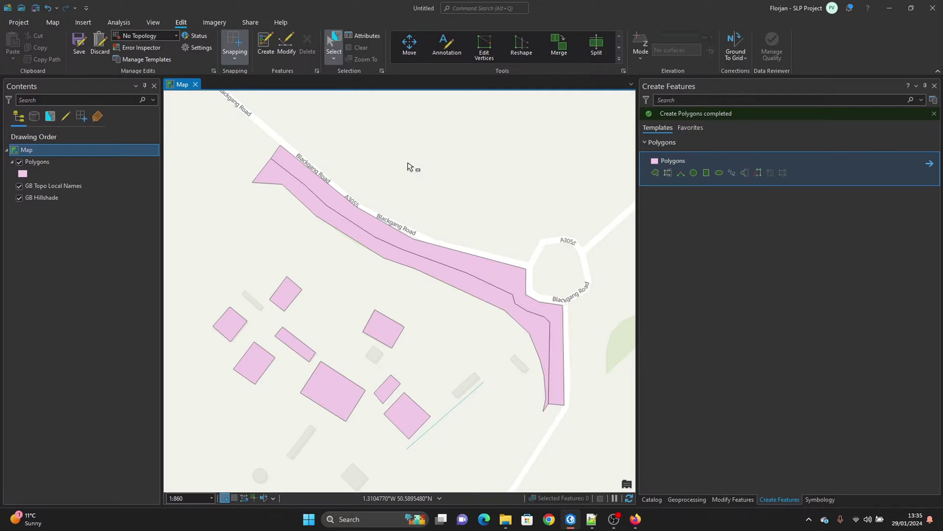
- Save the polygon edits and create a new shapefile named test in New Folder
click(79, 43)
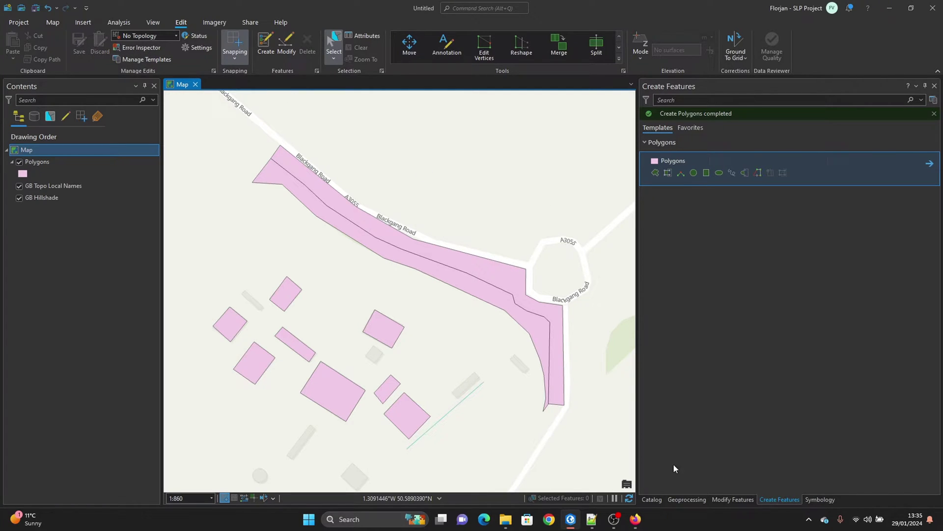
click(651, 499)
right_click(688, 248)
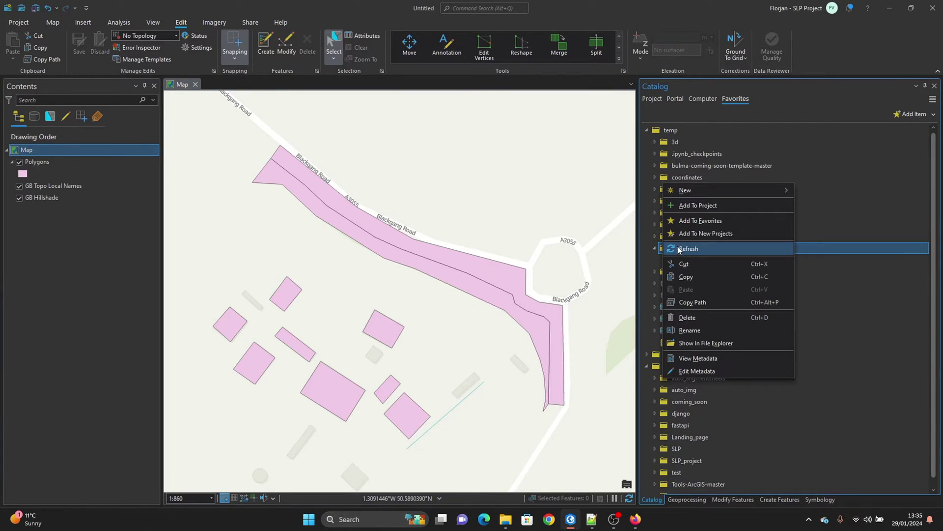
mouse_move(715, 191)
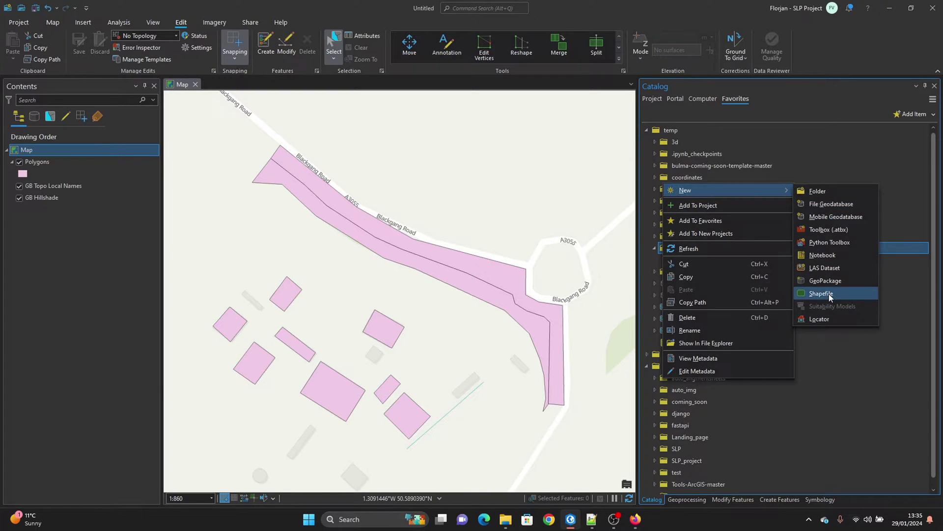
click(829, 294)
click(680, 159)
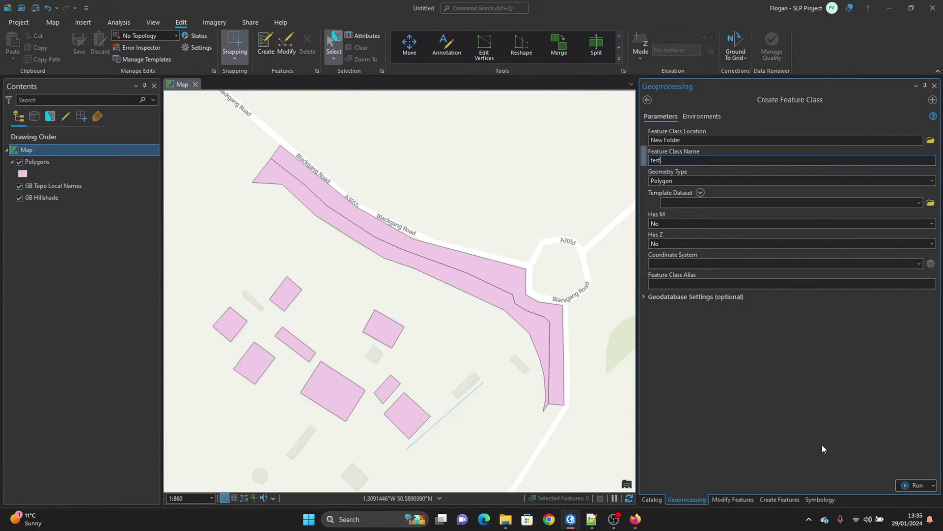
click(913, 484)
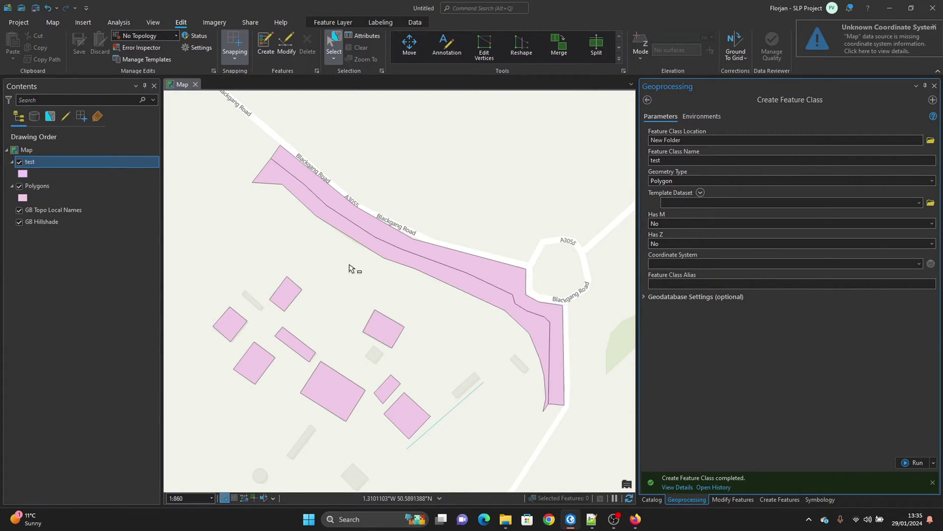
- Colour the test layer Blue (Bright) and draw a small square test polygon over a grey building
click(22, 173)
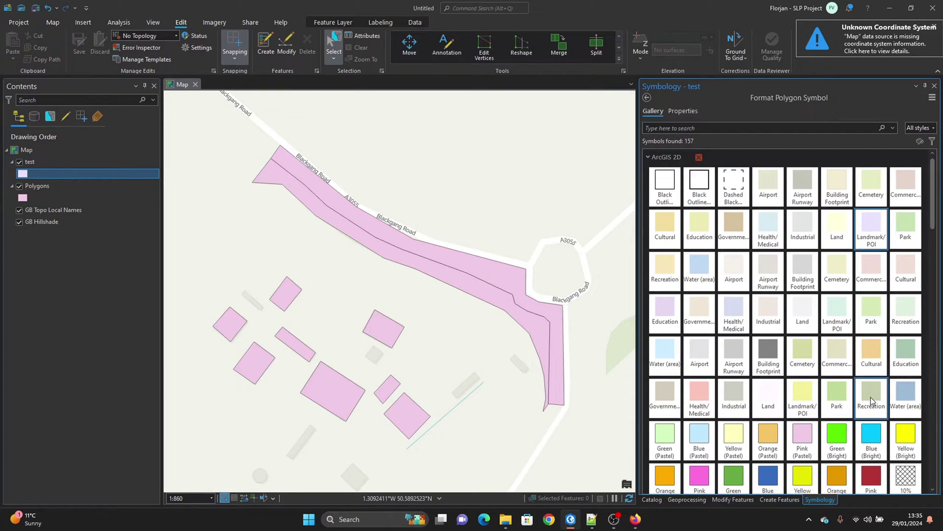
click(871, 436)
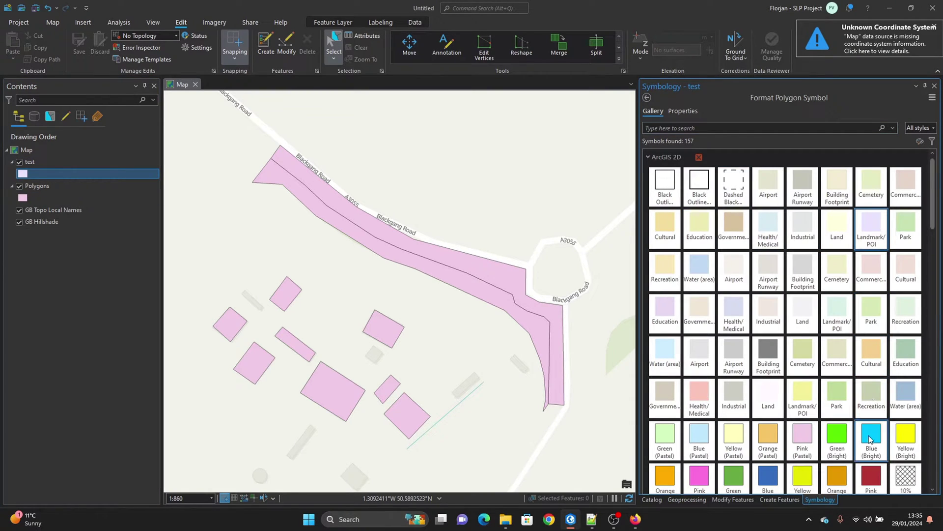
click(264, 48)
click(657, 179)
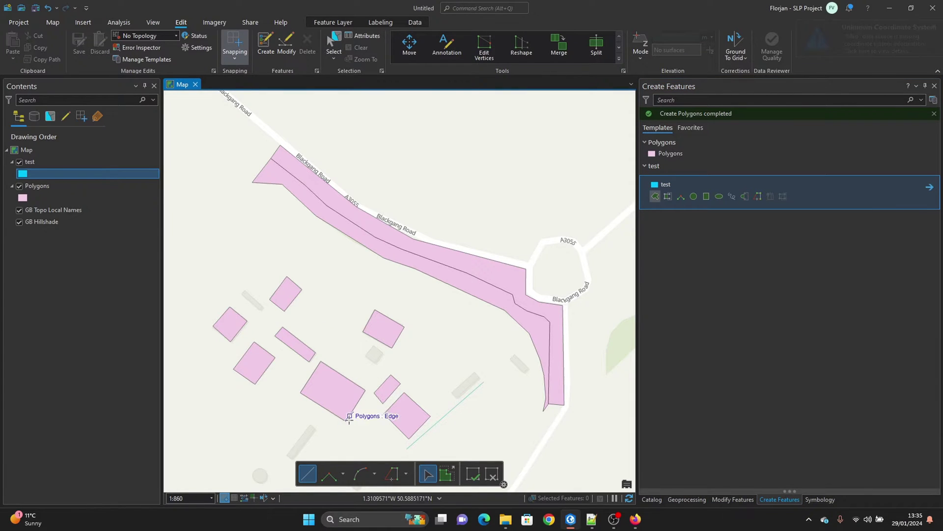
scroll(344, 413, up, 4)
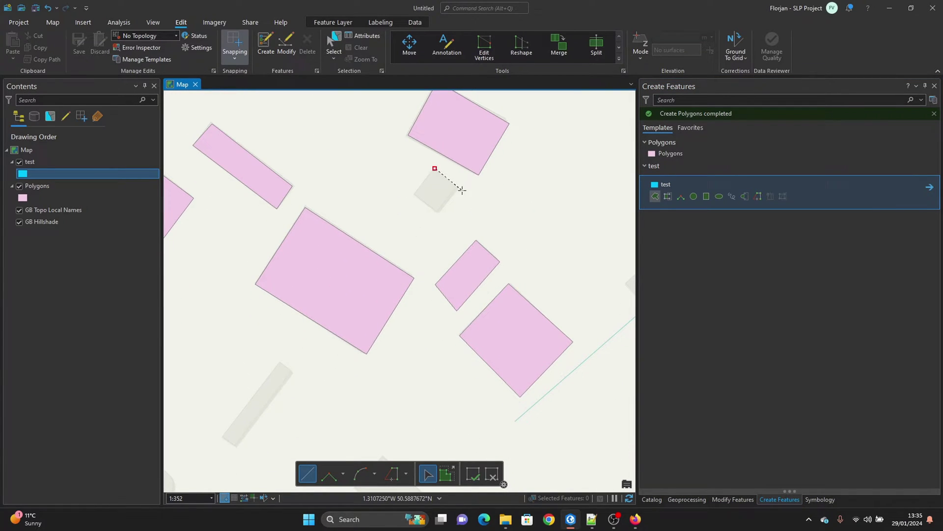
click(438, 212)
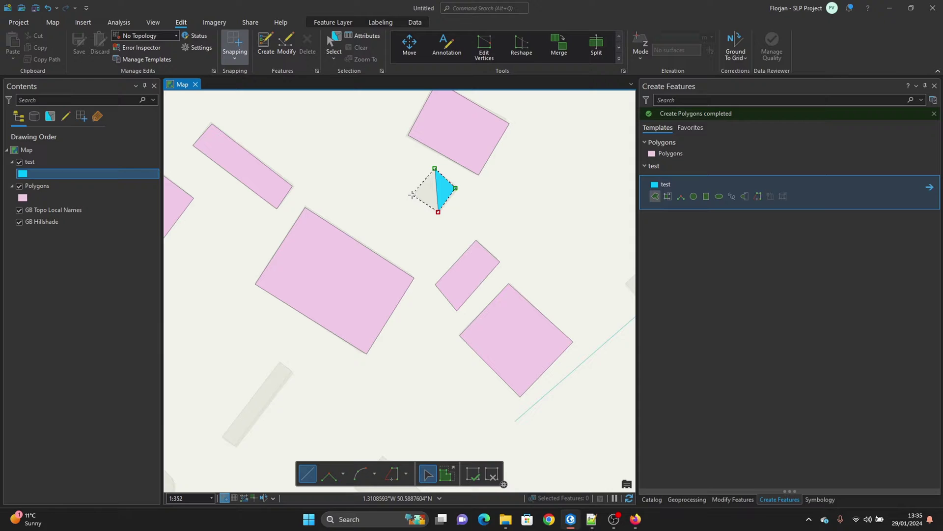
double_click(413, 194)
- Draw a narrow strip test polygon over the grey footprint and save the edits
click(279, 363)
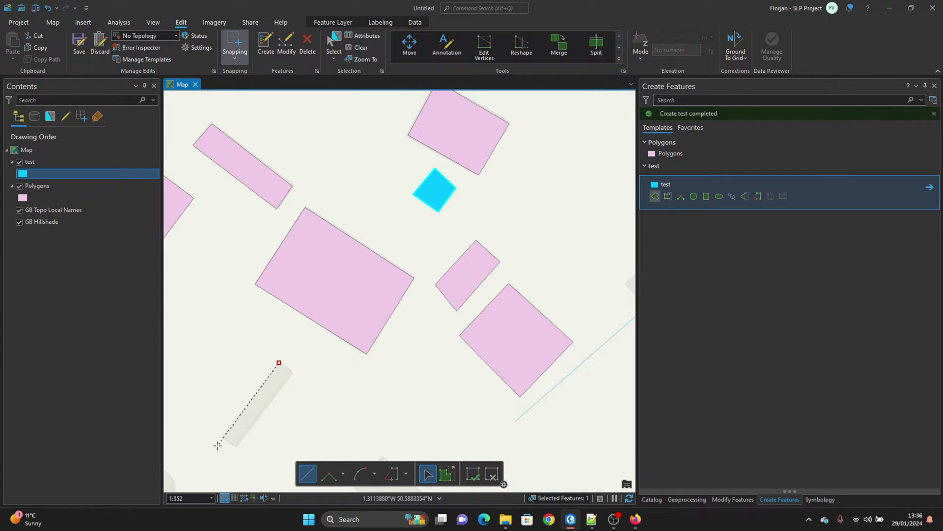
click(219, 439)
click(234, 448)
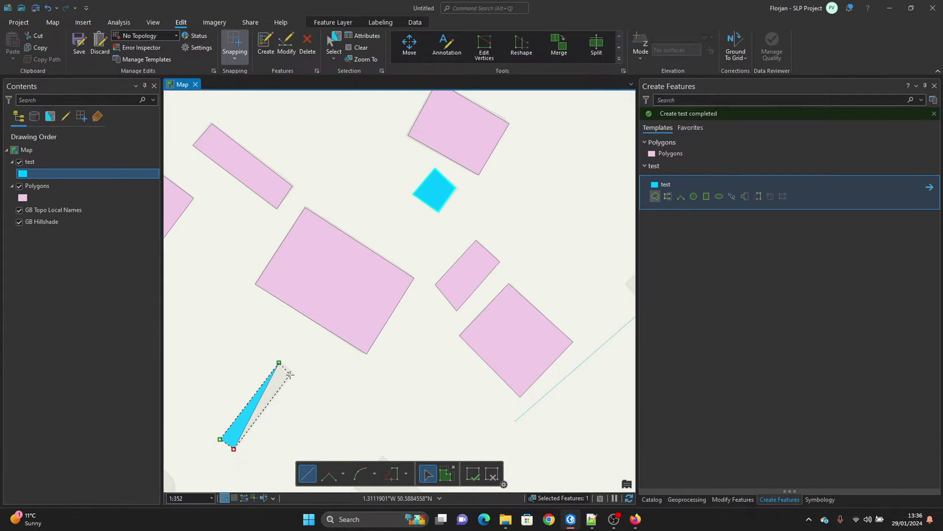
double_click(290, 375)
scroll(295, 352, down, 6)
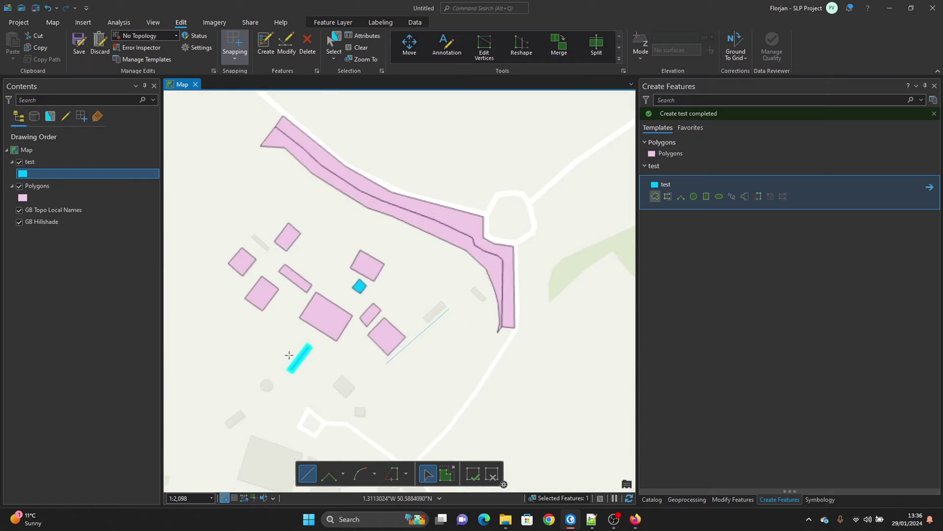
scroll(289, 354, up, 3)
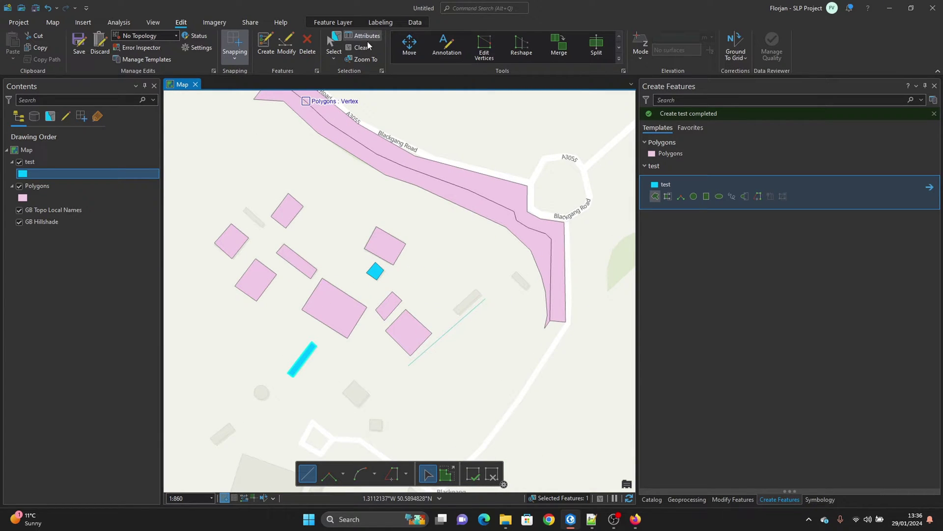
click(334, 43)
click(80, 44)
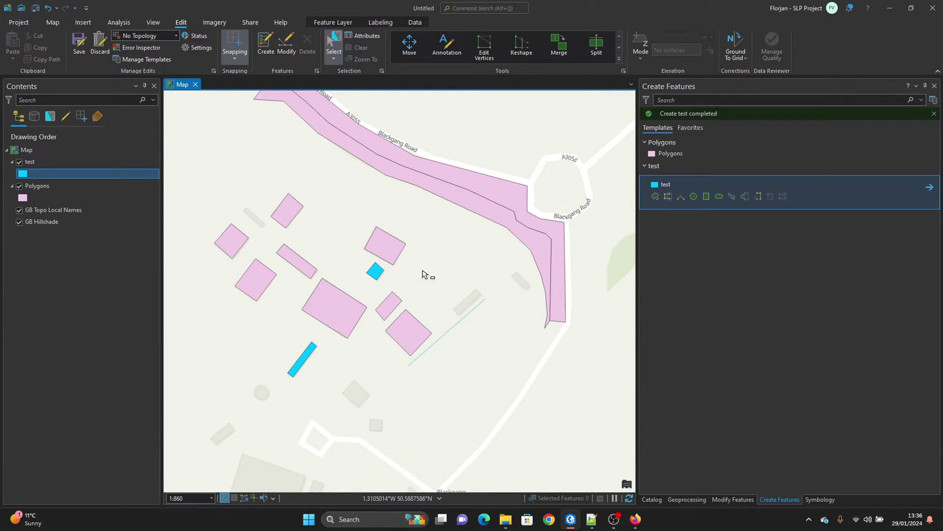
- Search the Geoprocessing pane for 'append' and open the Append (Data Management Tools) tool
click(377, 271)
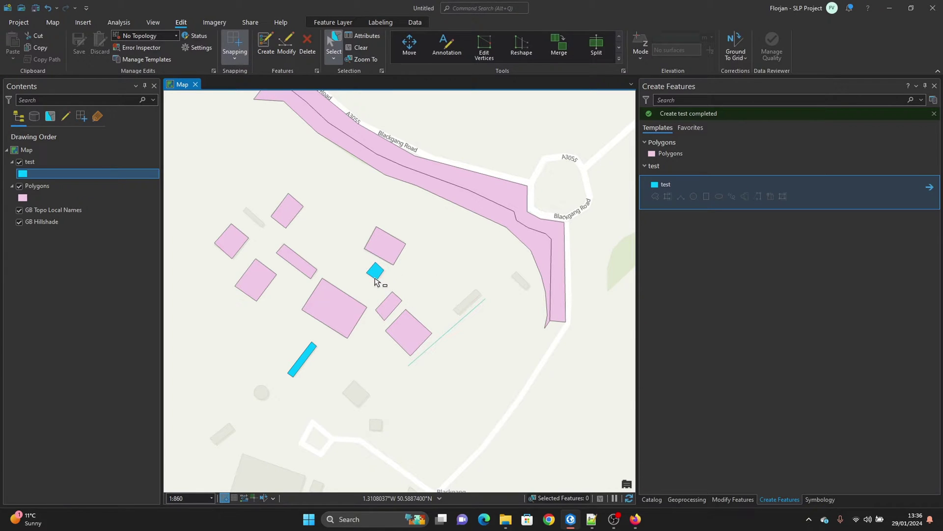
click(687, 500)
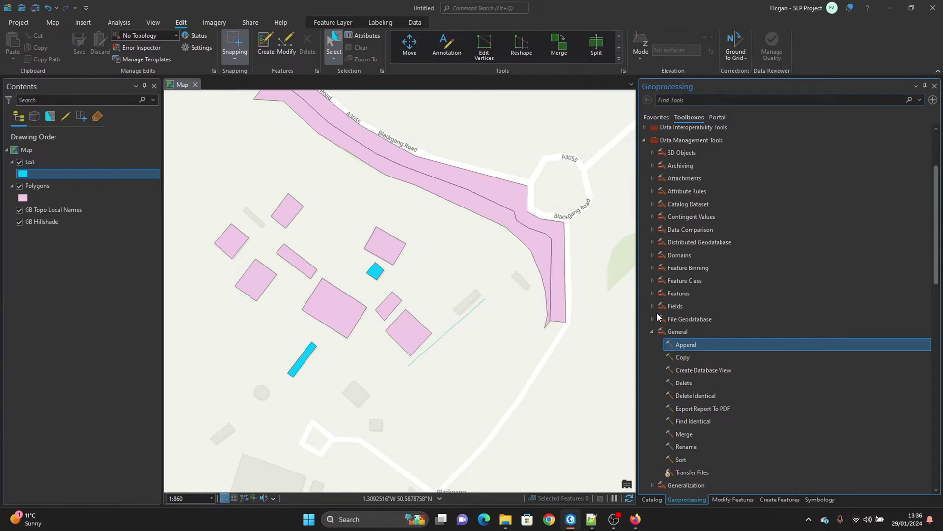
click(651, 332)
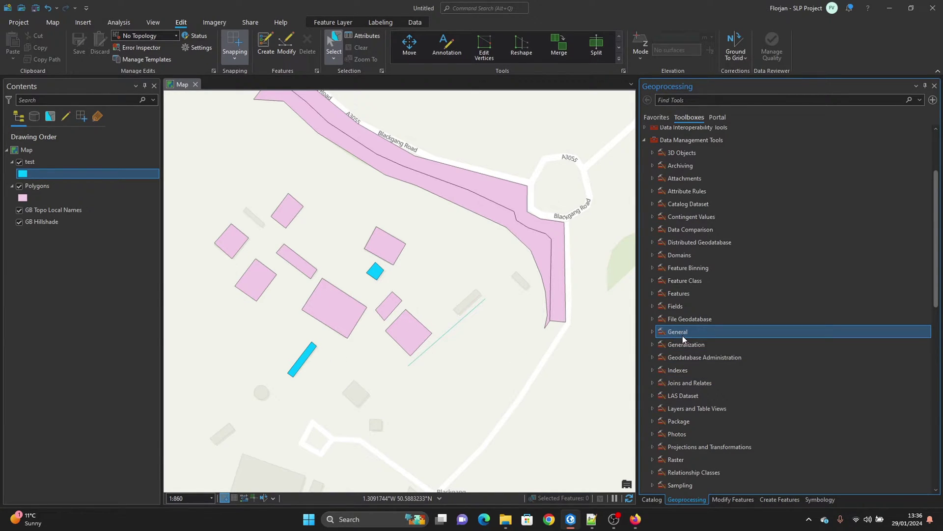
click(653, 330)
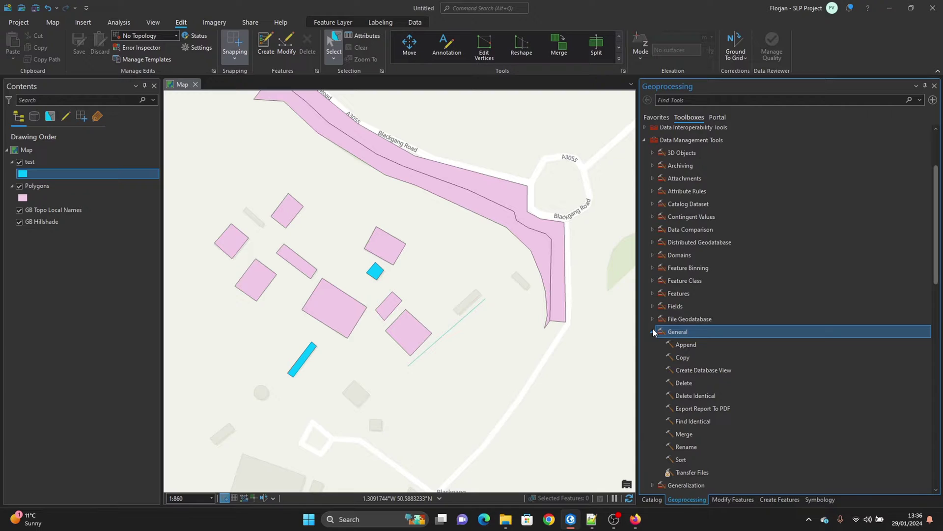
click(694, 100)
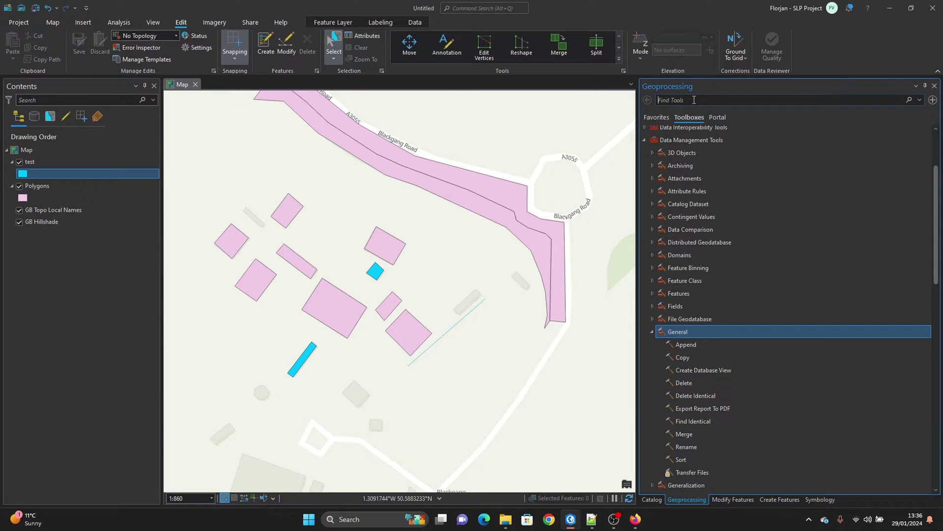
text(append)
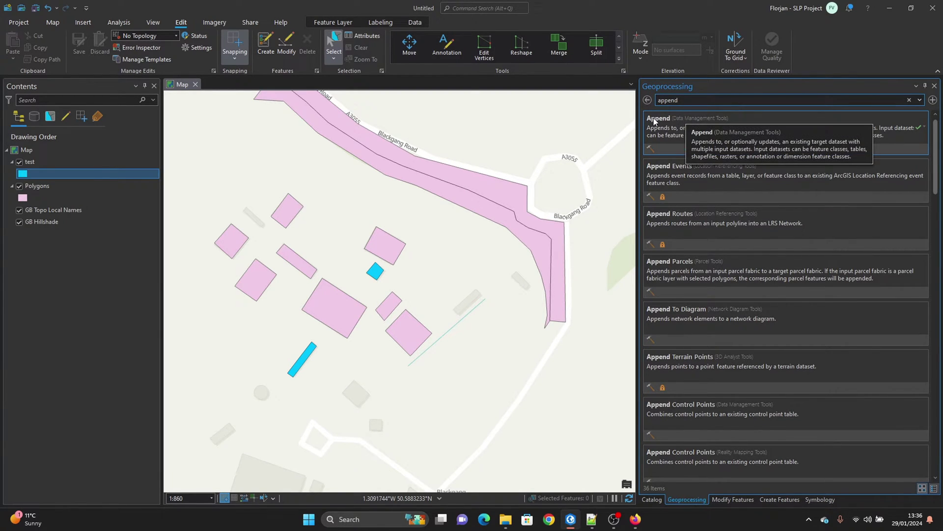
click(654, 118)
- Run Append with test as input, Polygons as target, and 'Use the field map' matching
click(693, 145)
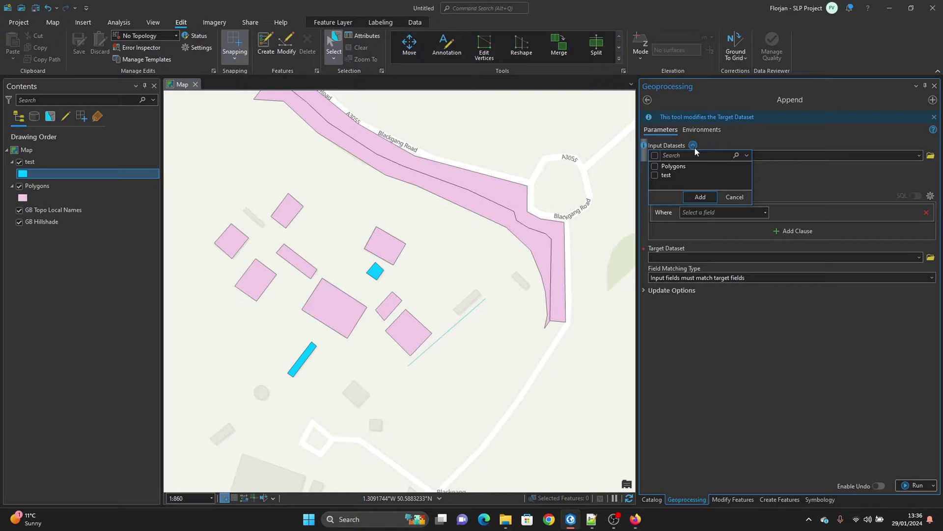
click(655, 175)
click(700, 197)
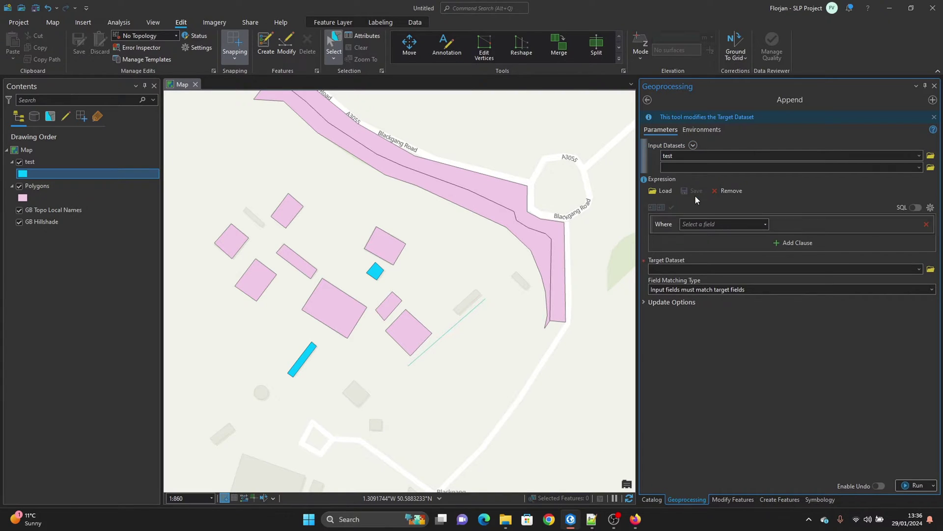
click(673, 267)
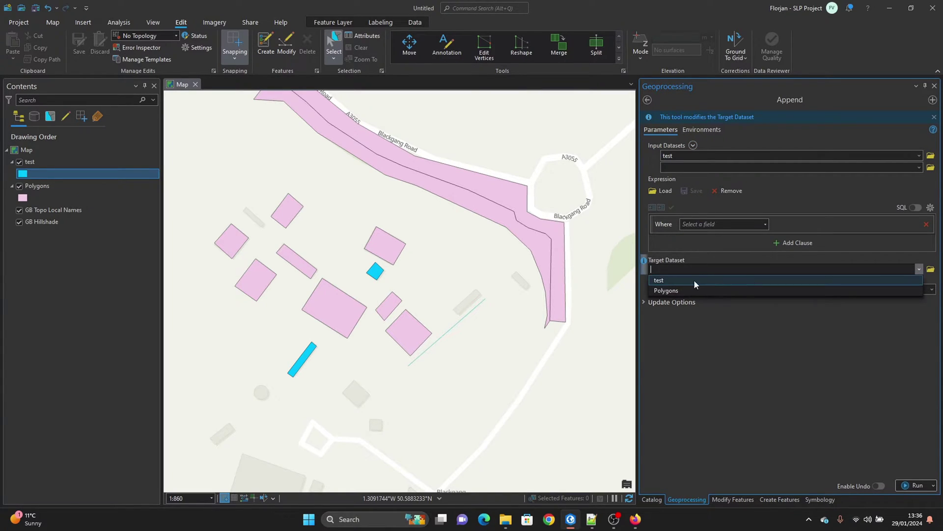
click(675, 290)
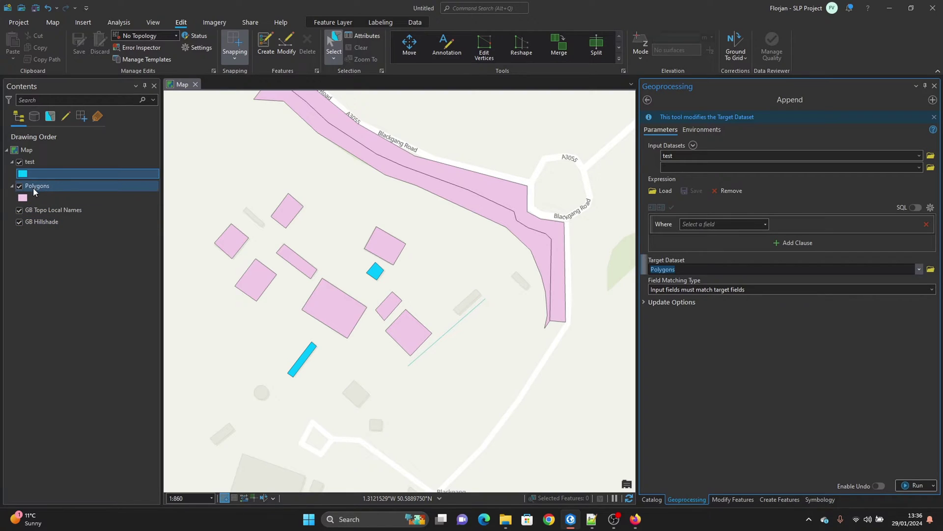
click(933, 290)
click(933, 293)
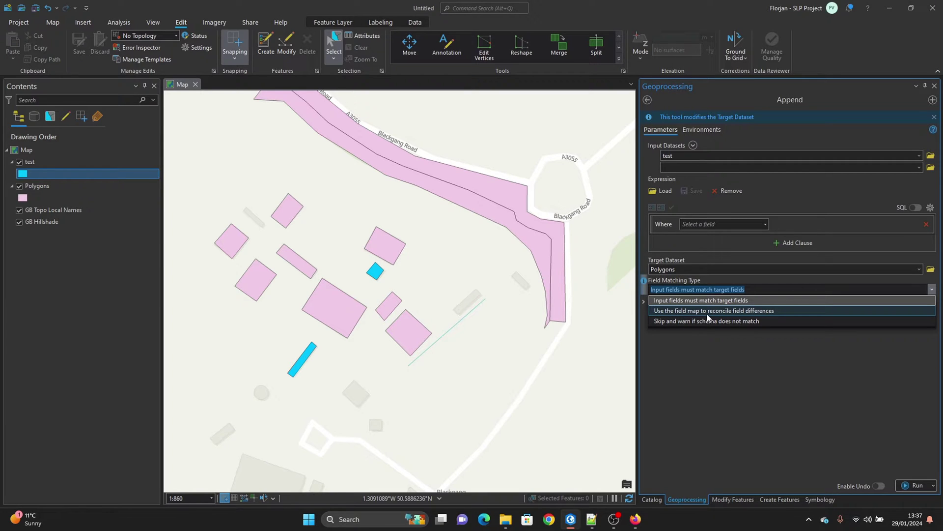
click(722, 314)
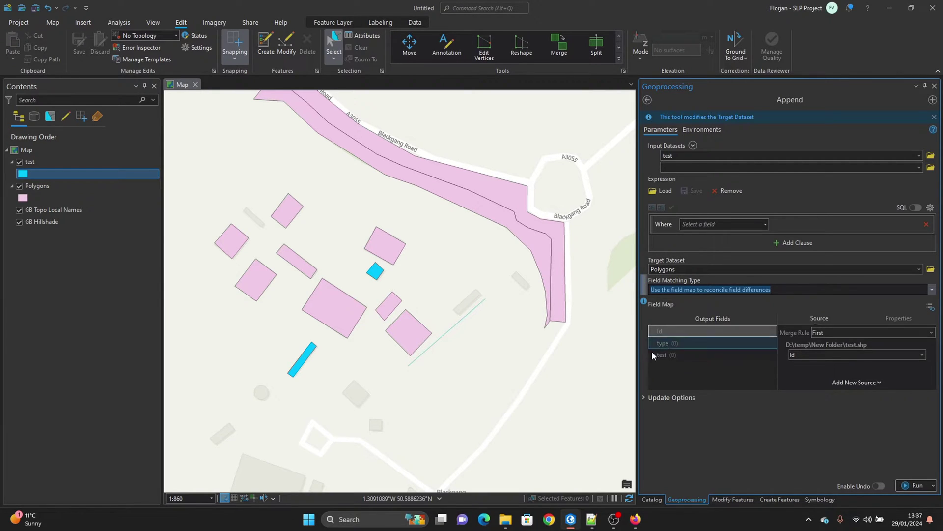
click(907, 485)
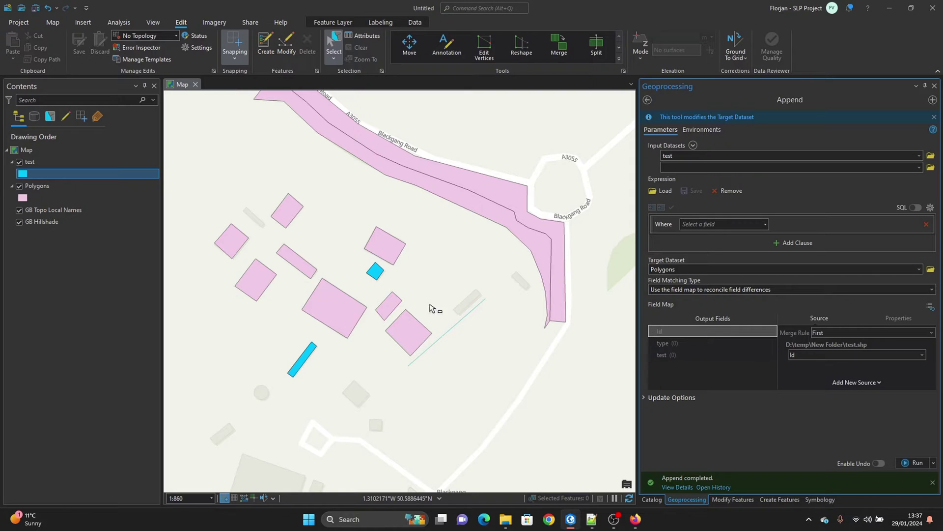
- Review the source mappings of the Id, type and test fields
click(670, 338)
click(669, 335)
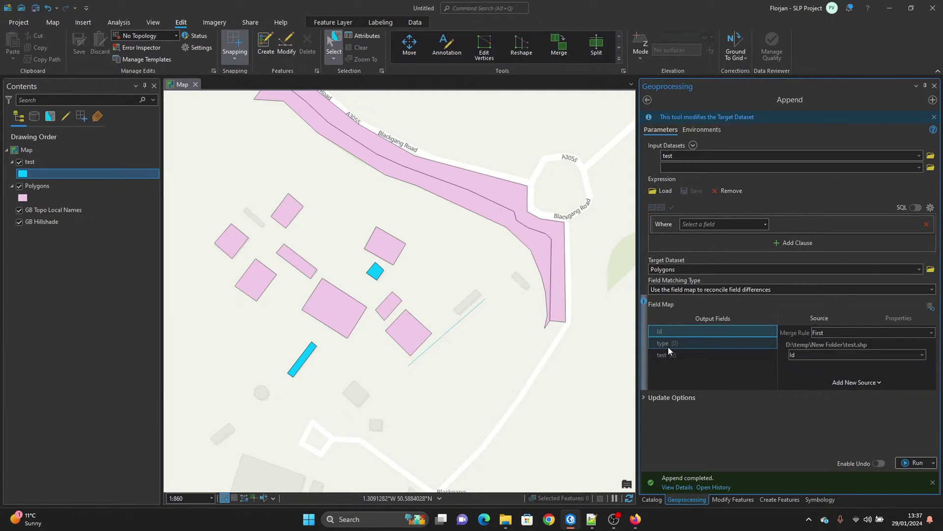
click(668, 345)
click(669, 335)
click(667, 344)
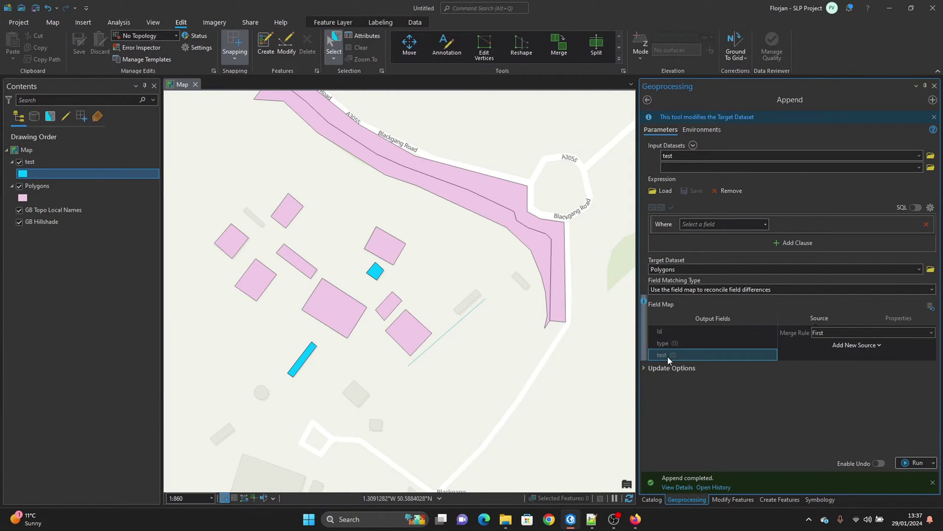
click(665, 335)
right_click(37, 186)
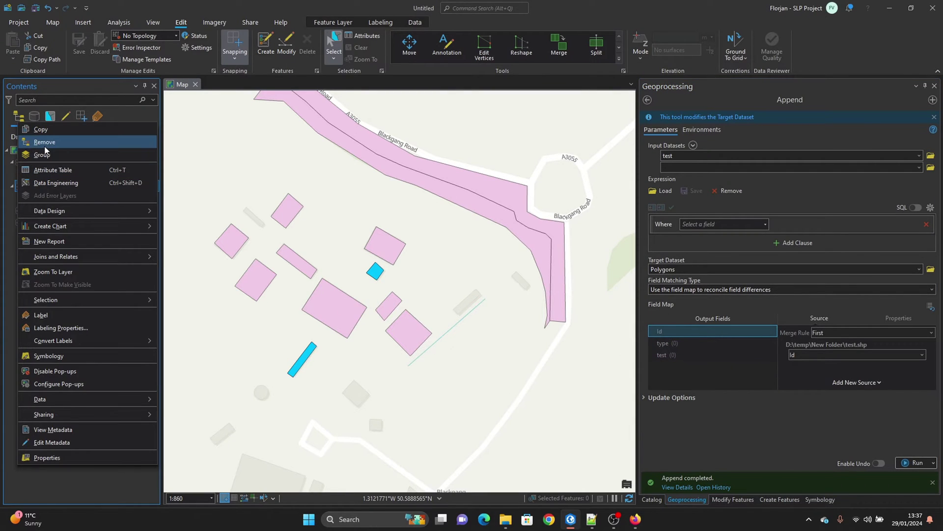
- Remove the test layer from the map, undoing the accidental removal of Polygons
click(42, 147)
click(47, 8)
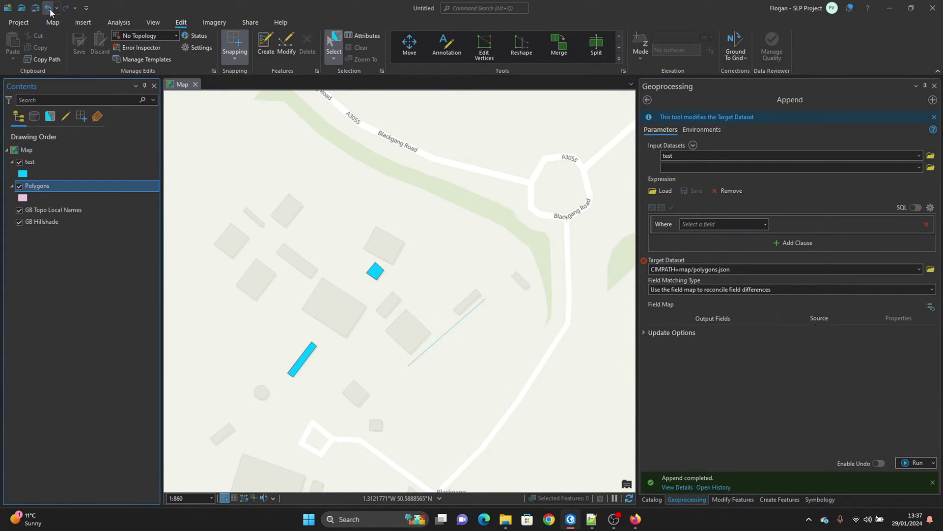
right_click(32, 161)
key(Escape)
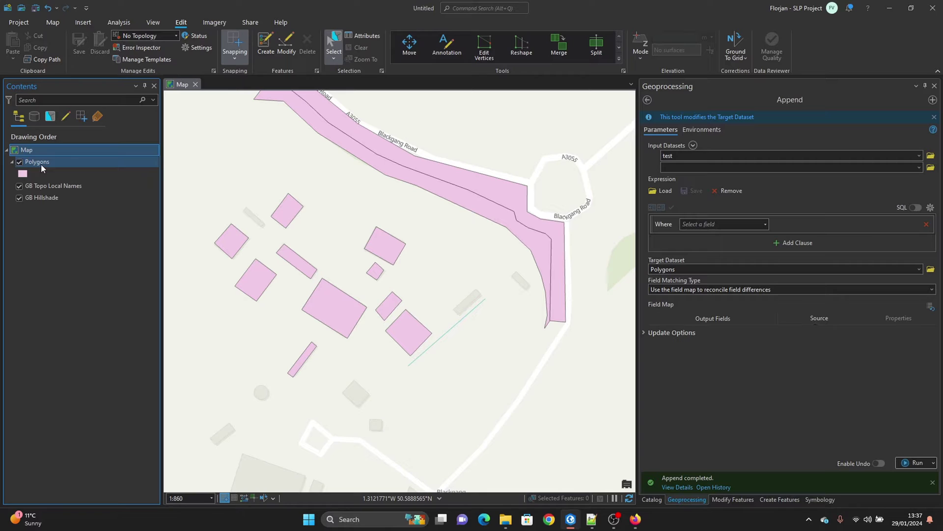
- Check the two appended rows in the Polygons attribute table, then close it
right_click(40, 163)
click(53, 167)
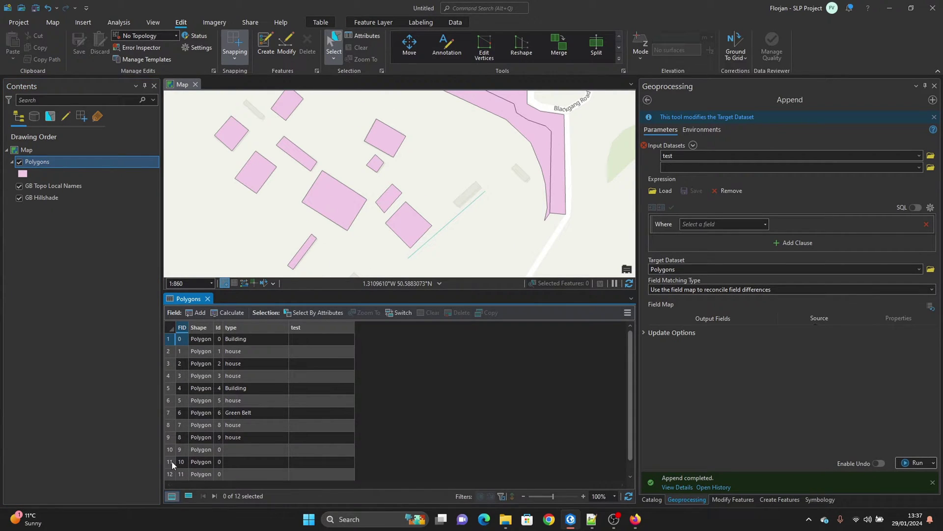
drag(172, 461, 172, 475)
scroll(348, 193, down, 3)
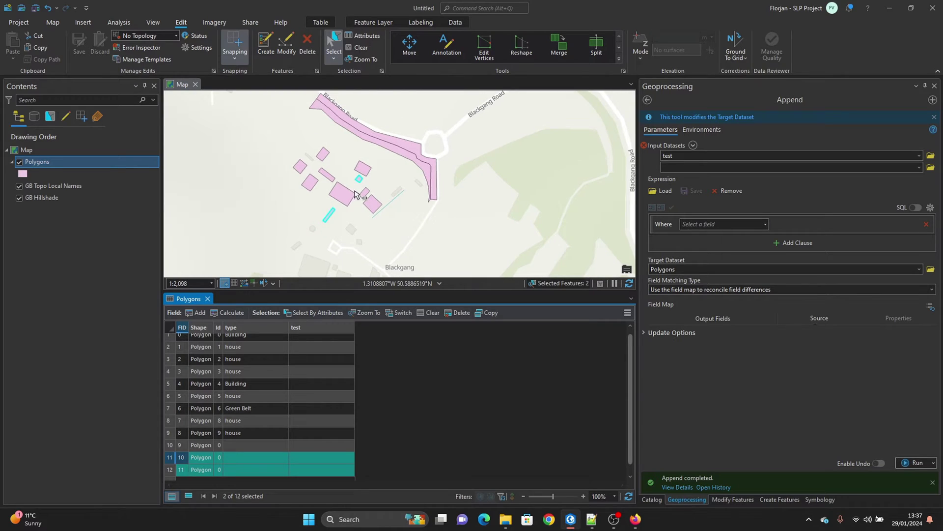
scroll(349, 194, up, 3)
drag(355, 216, 364, 227)
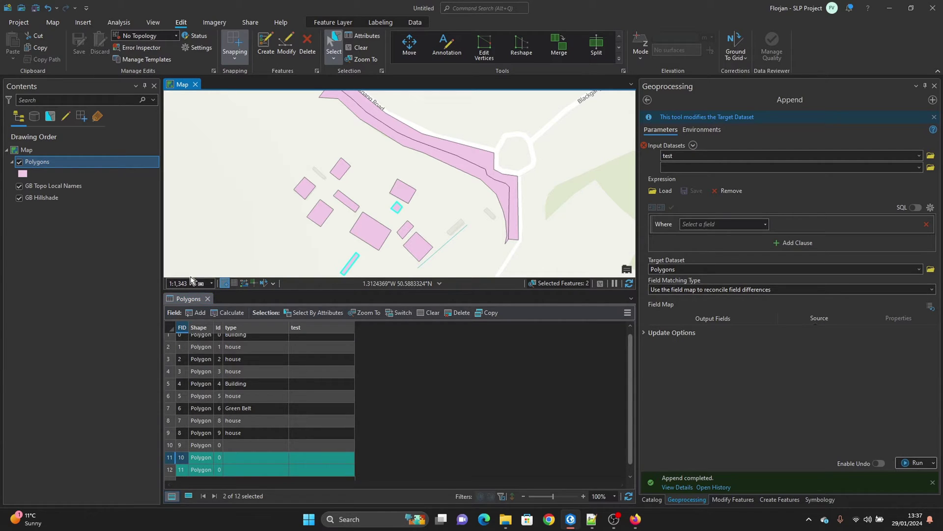
click(208, 299)
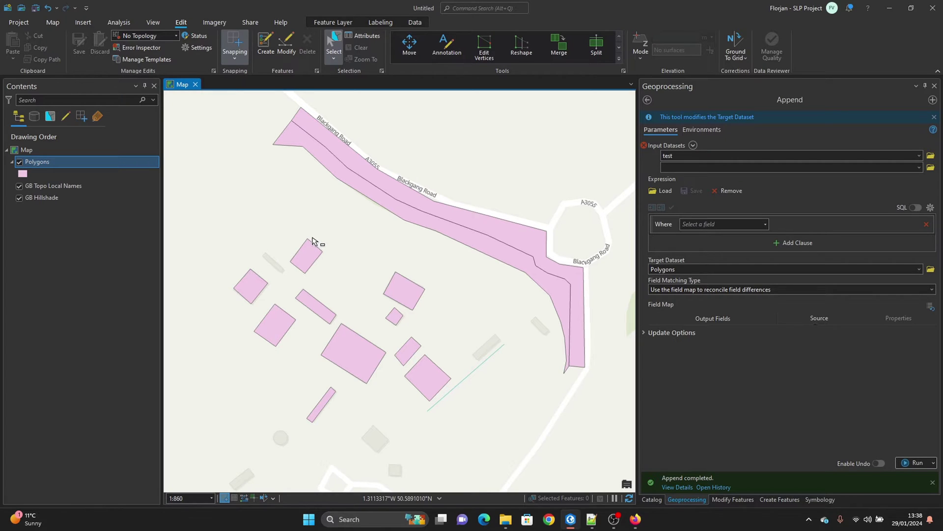
- Open the Polygons attribute table and widen its Id column
right_click(26, 165)
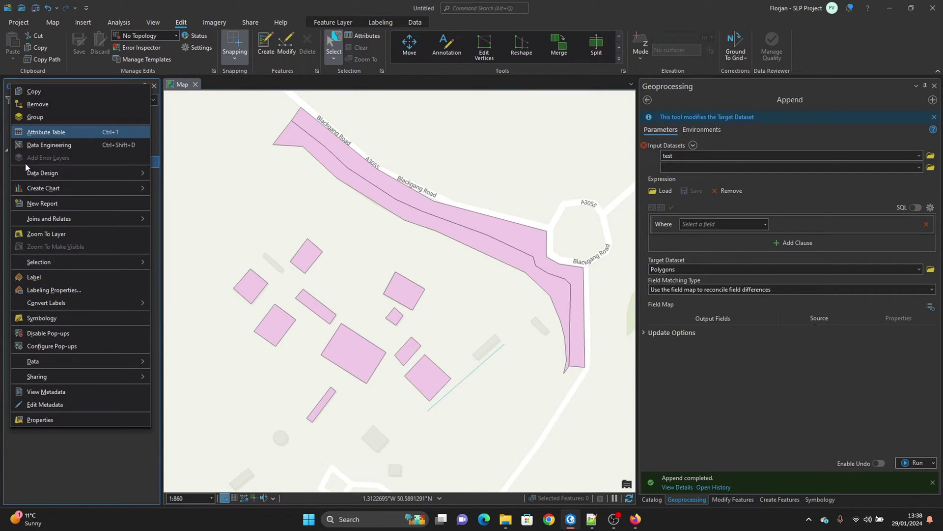
click(47, 133)
scroll(408, 199, down, 2)
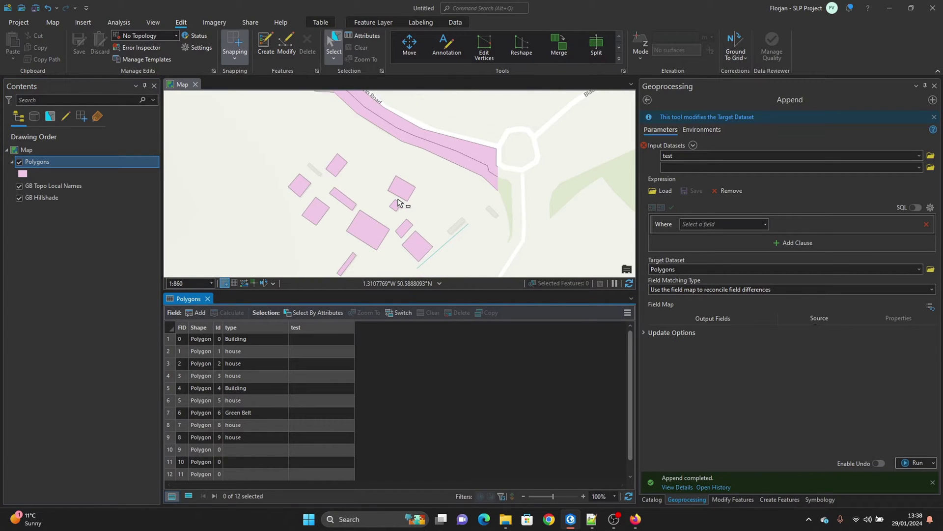
drag(408, 199, 414, 204)
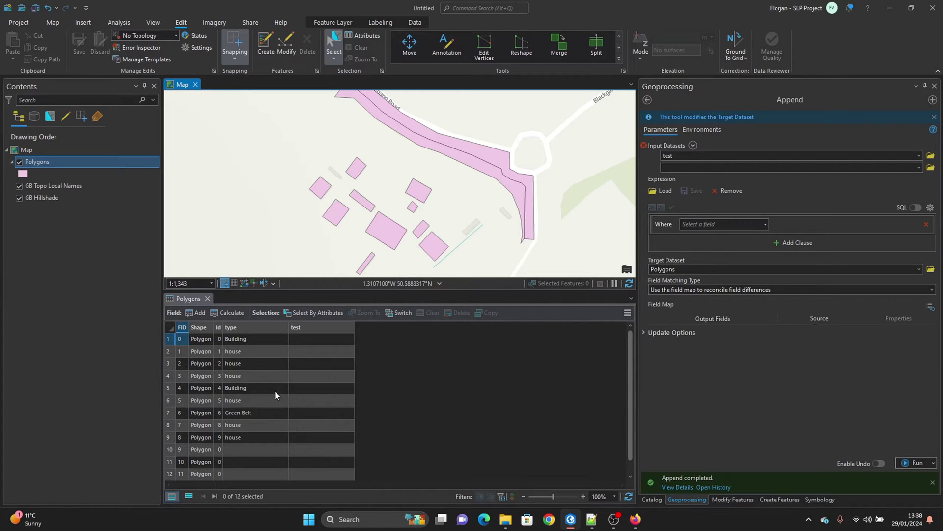
drag(222, 327, 231, 328)
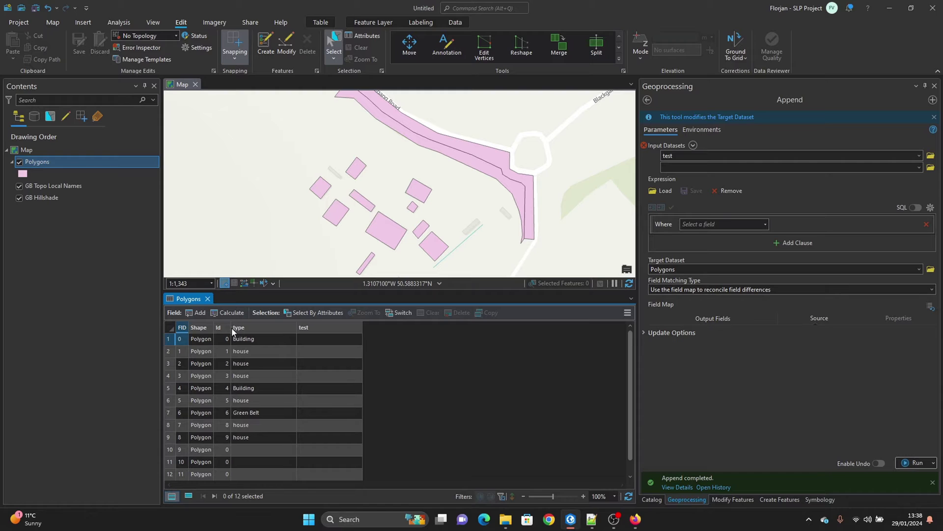
- Enter Ids 10, 11 and 12 in the last three rows and save the edits
click(218, 451)
text(10)
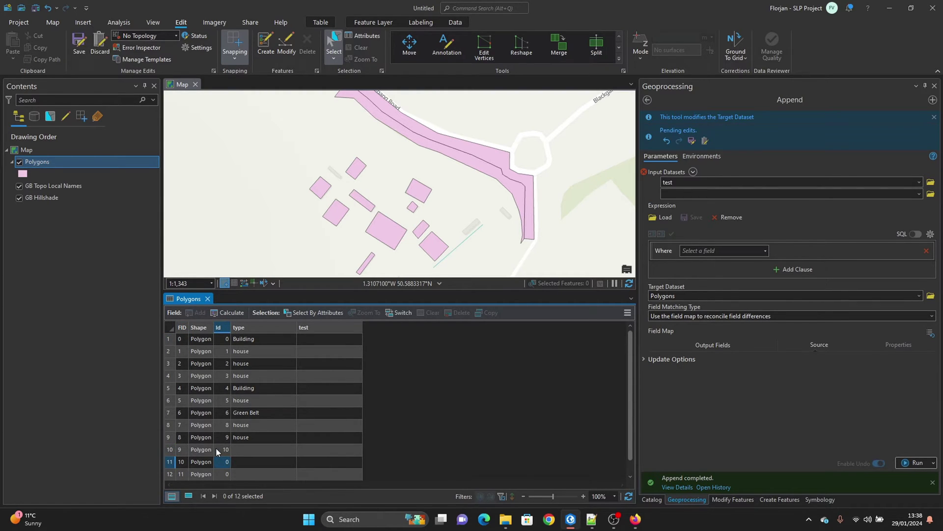
key(Return)
text(11)
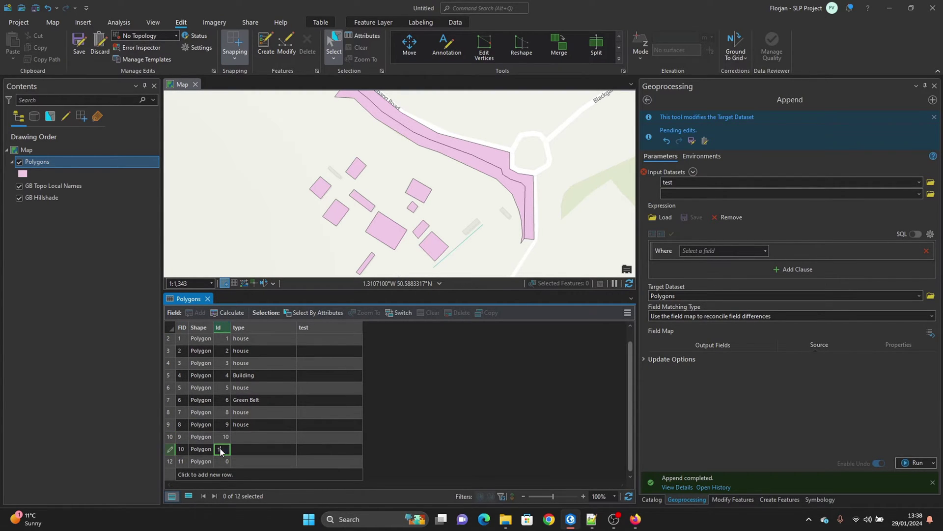
key(Return)
text(12)
key(Return)
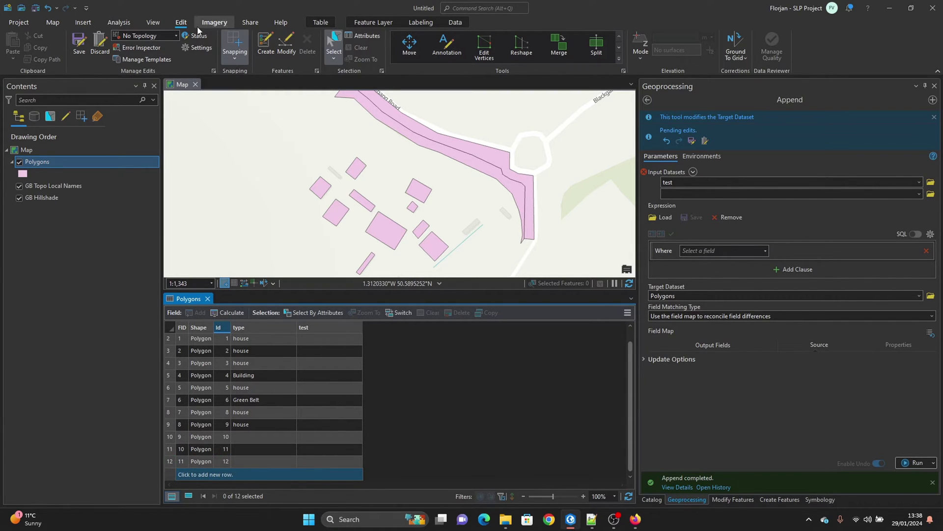
click(79, 43)
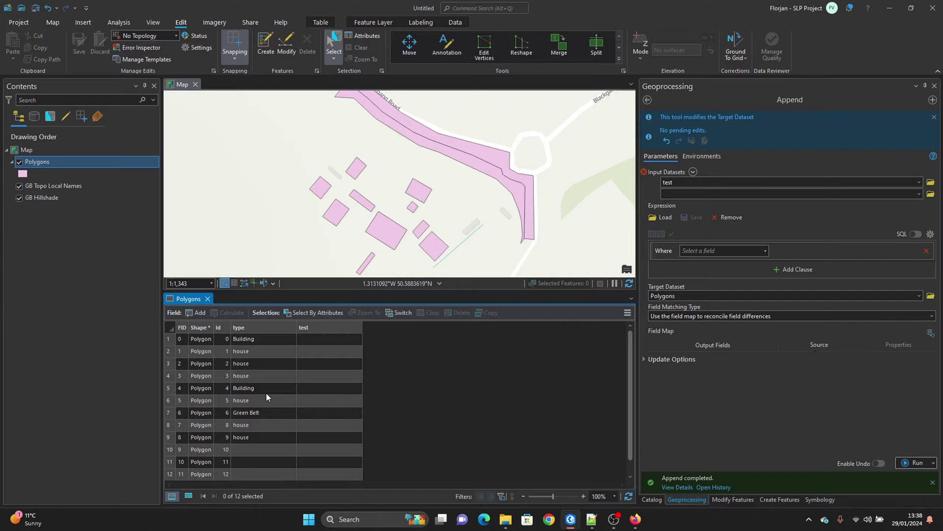
click(318, 326)
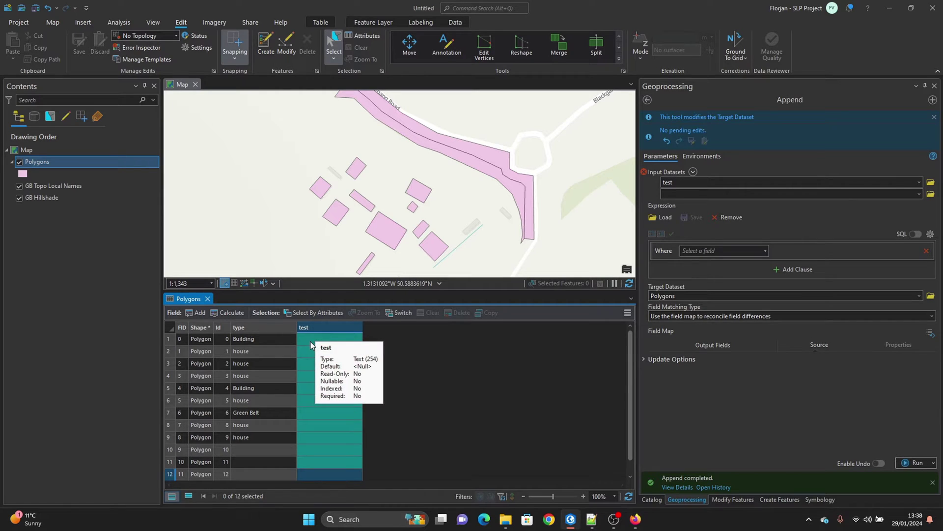
double_click(310, 339)
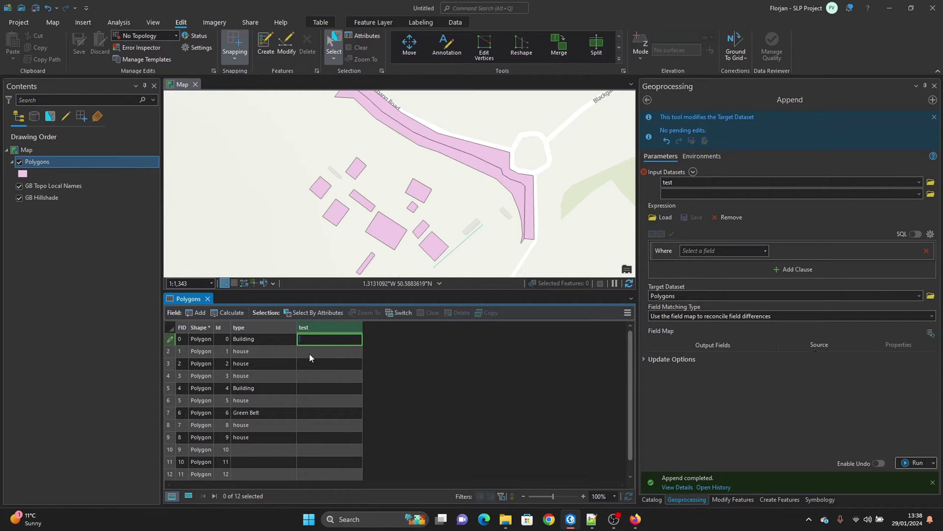
text(asdf)
double_click(309, 350)
text(asdf)
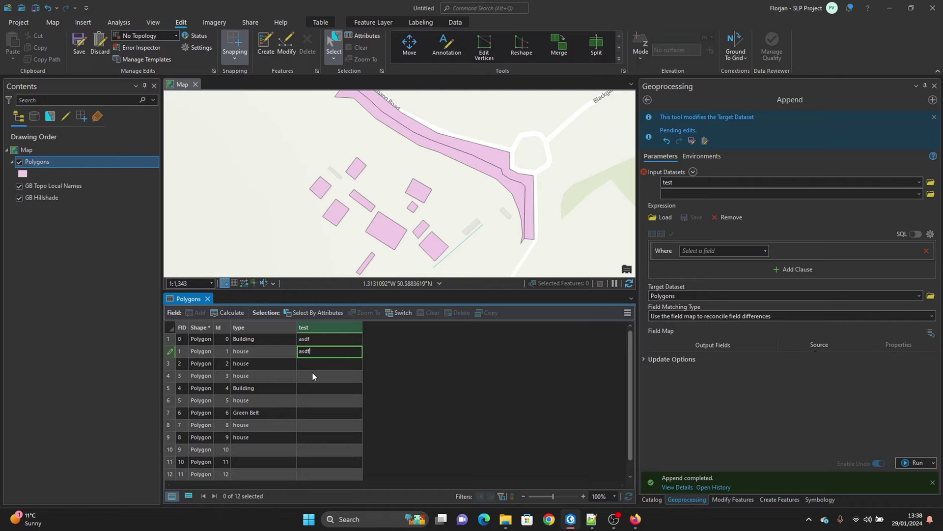
double_click(311, 372)
text(asdf)
key(Return)
click(312, 361)
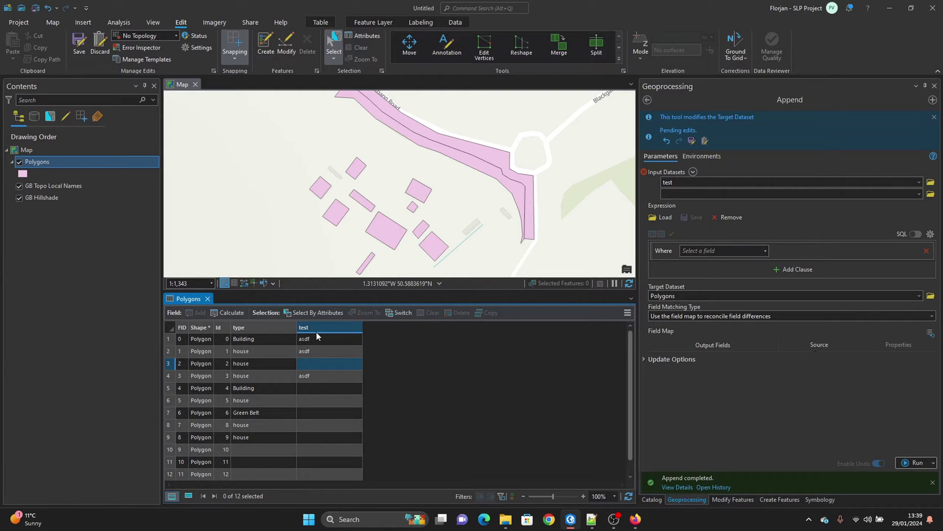
right_click(317, 329)
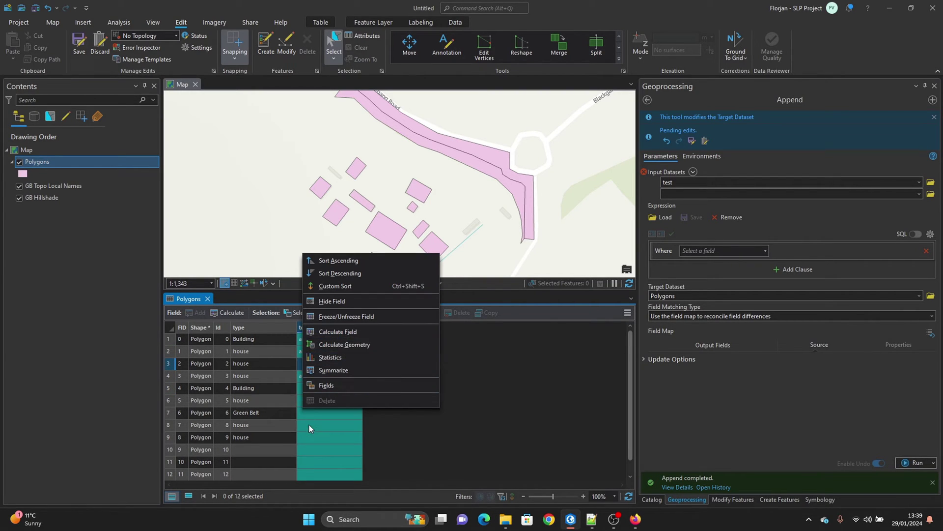
click(308, 425)
right_click(319, 334)
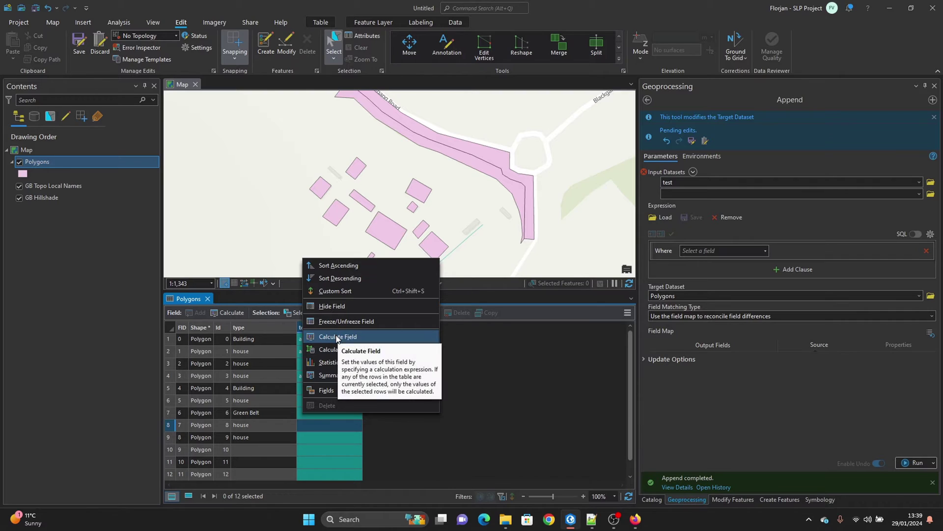
click(335, 336)
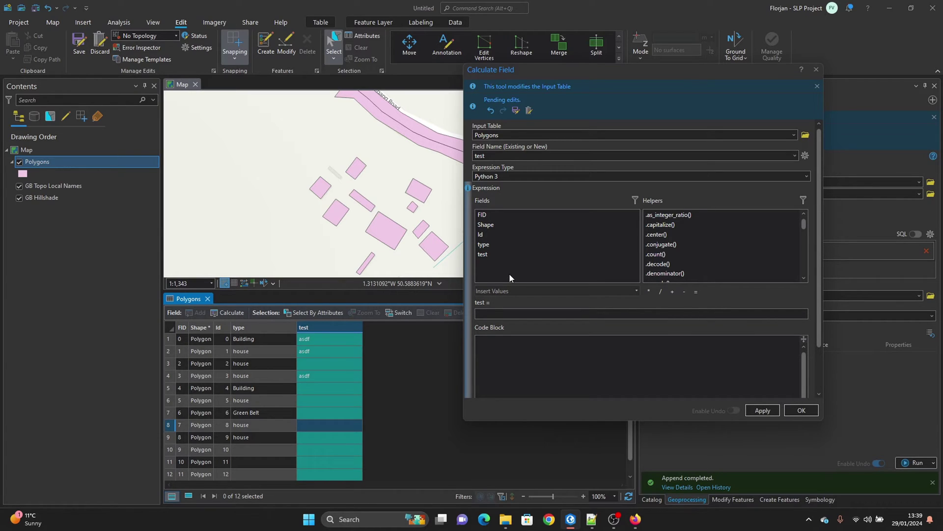
click(816, 69)
click(264, 363)
click(320, 376)
click(320, 375)
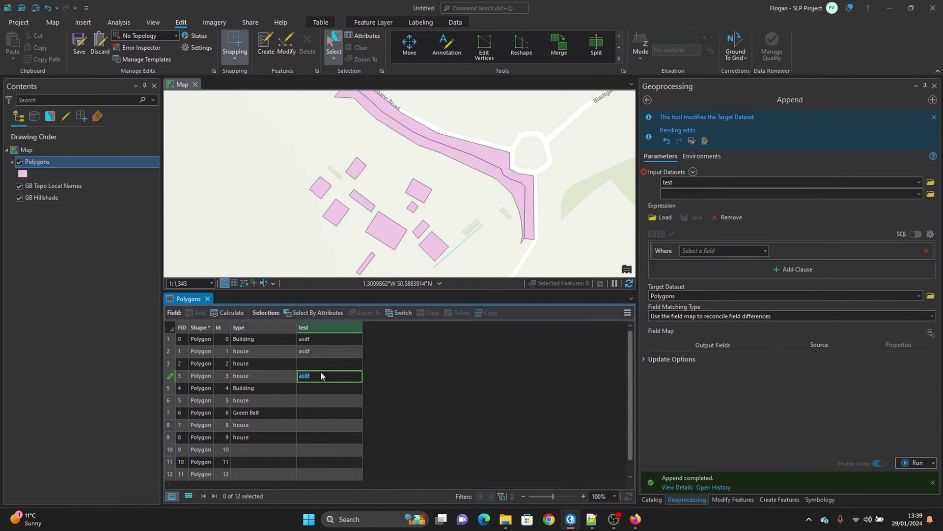
key(BackSpace)
double_click(320, 351)
key(BackSpace)
double_click(319, 338)
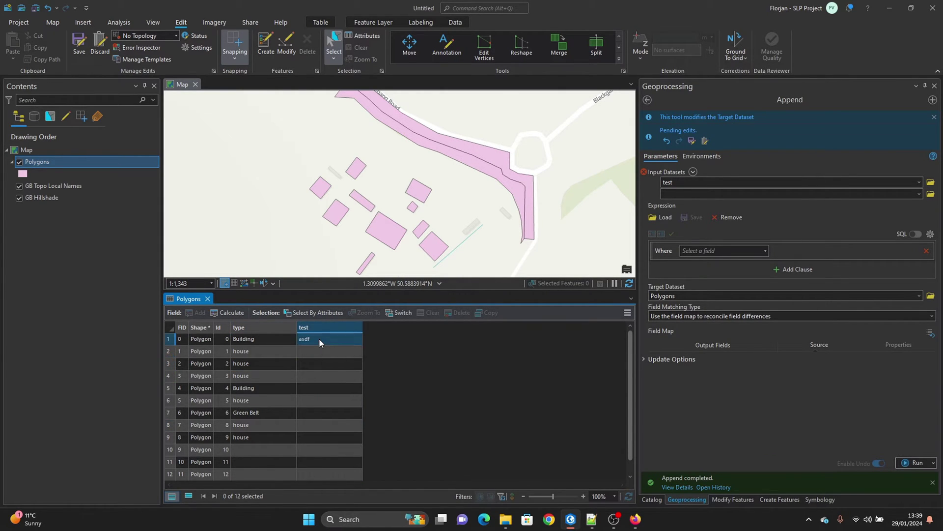
key(BackSpace)
click(317, 350)
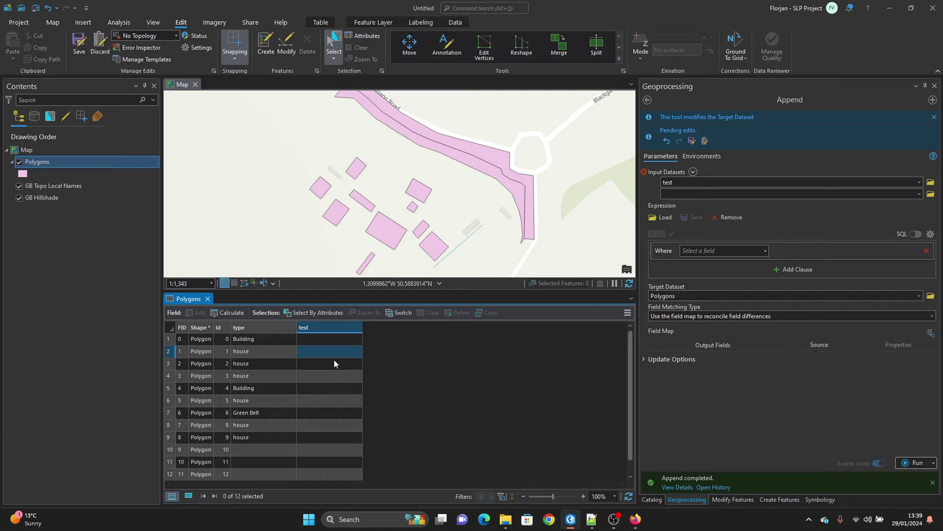
- Save the attribute edits, switch the selection to all 12 polygons, and open Windows search
click(253, 392)
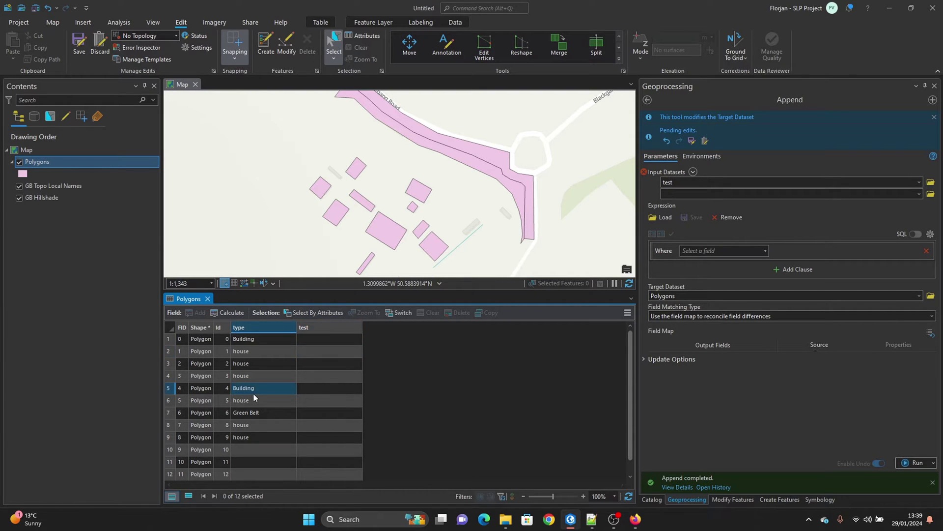
click(79, 43)
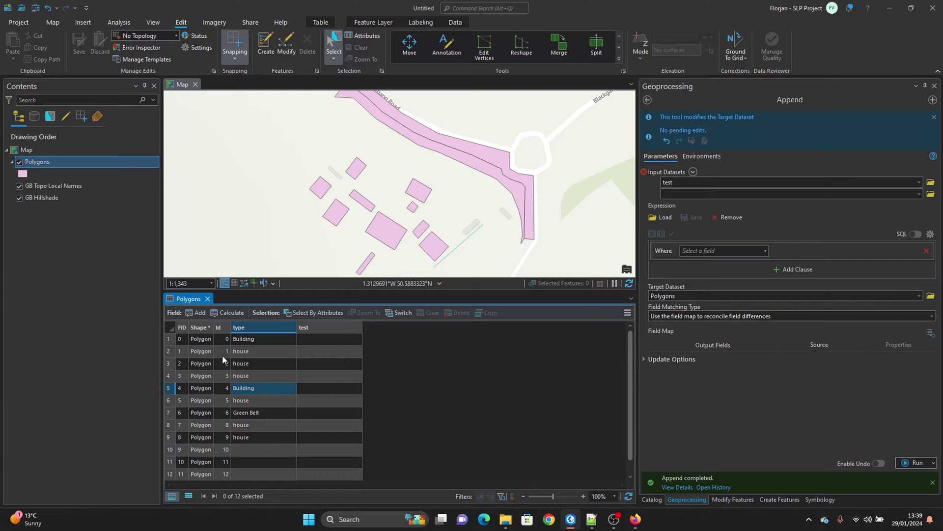
scroll(225, 422, down, 1)
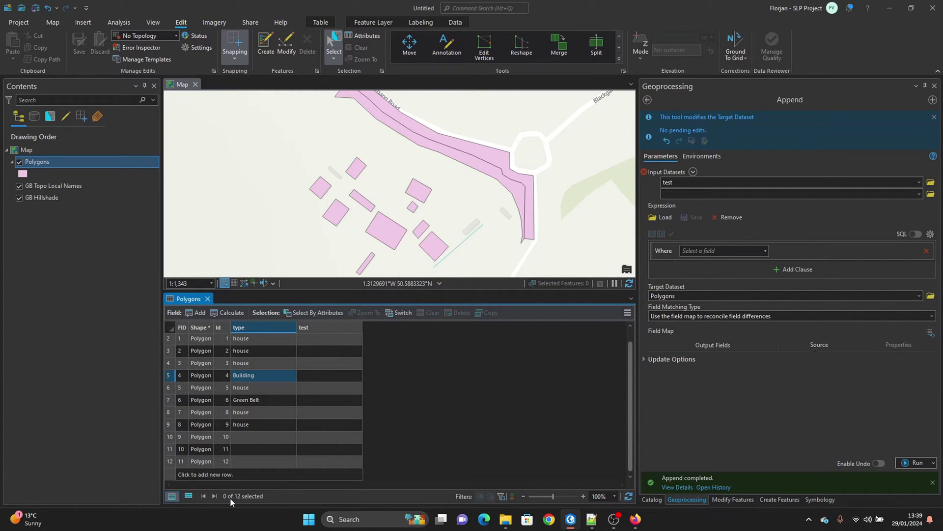
click(398, 313)
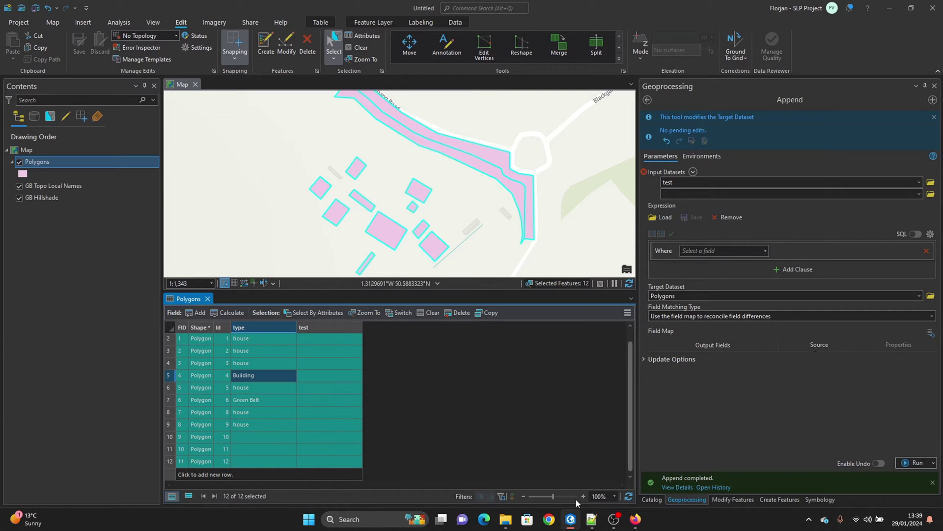
click(326, 522)
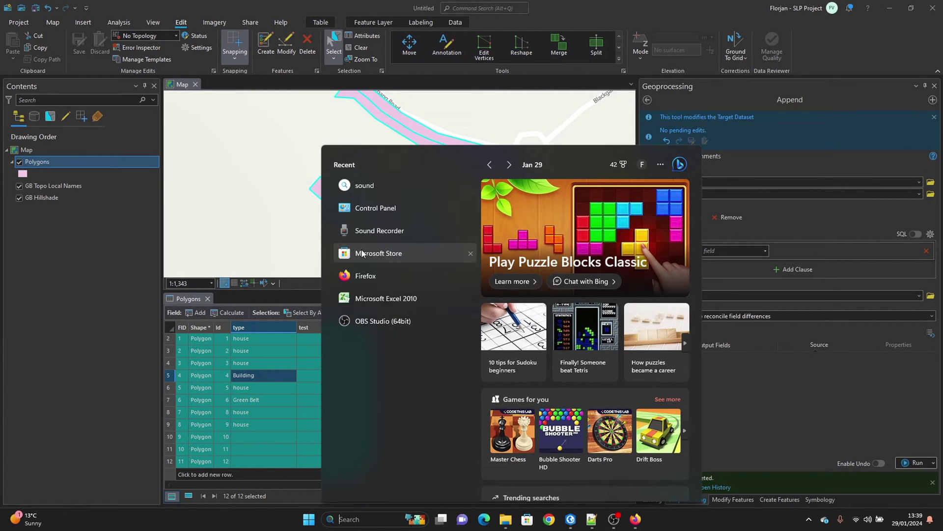
- Start Excel 2010, paste the attribute table into A1, and autofit columns A–E
click(367, 300)
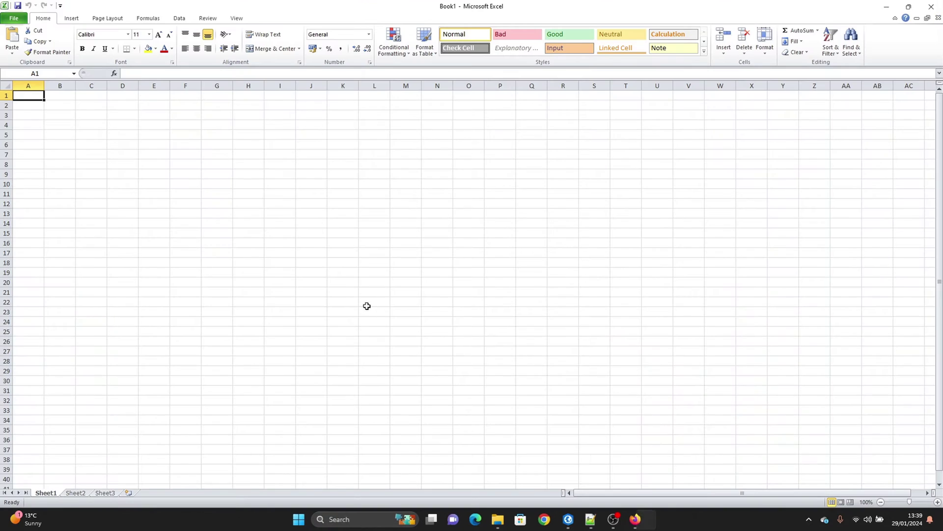
right_click(33, 98)
click(53, 138)
click(235, 174)
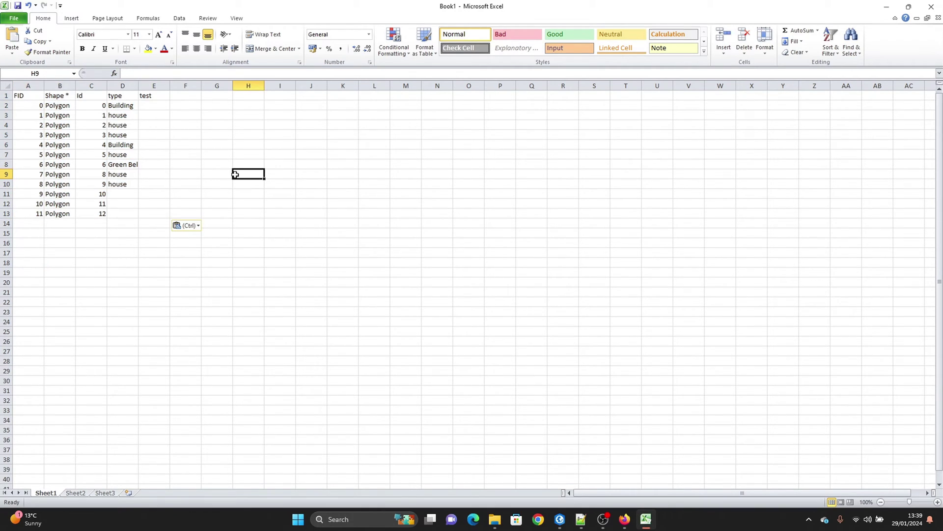
drag(28, 86, 162, 85)
double_click(169, 85)
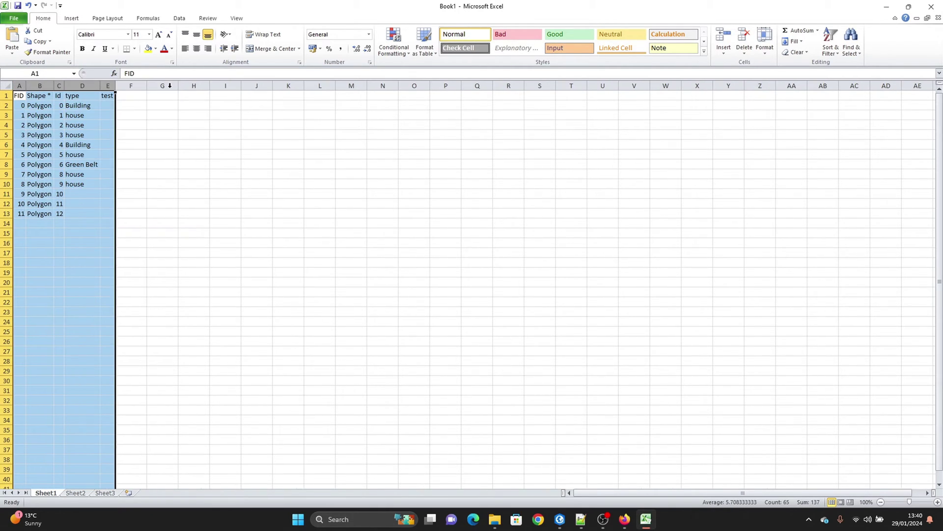
click(188, 140)
click(560, 519)
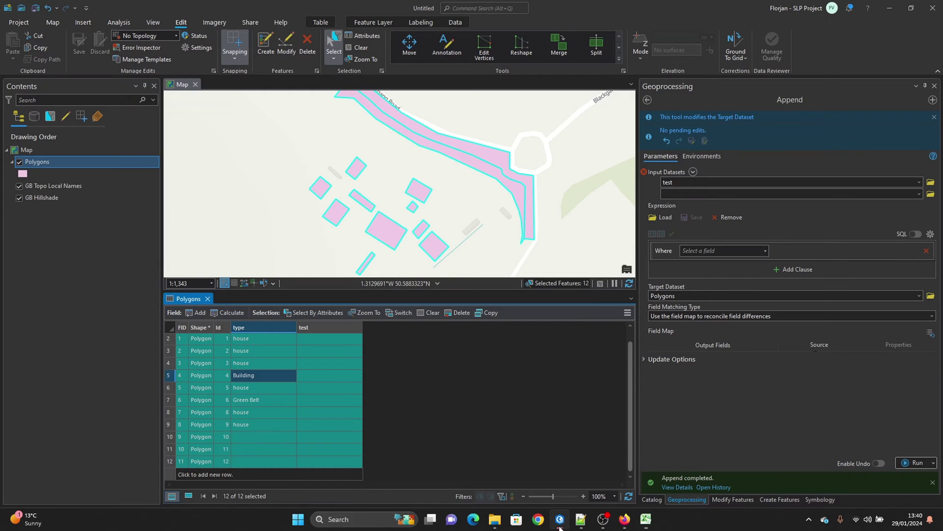
click(646, 519)
drag(113, 84, 124, 85)
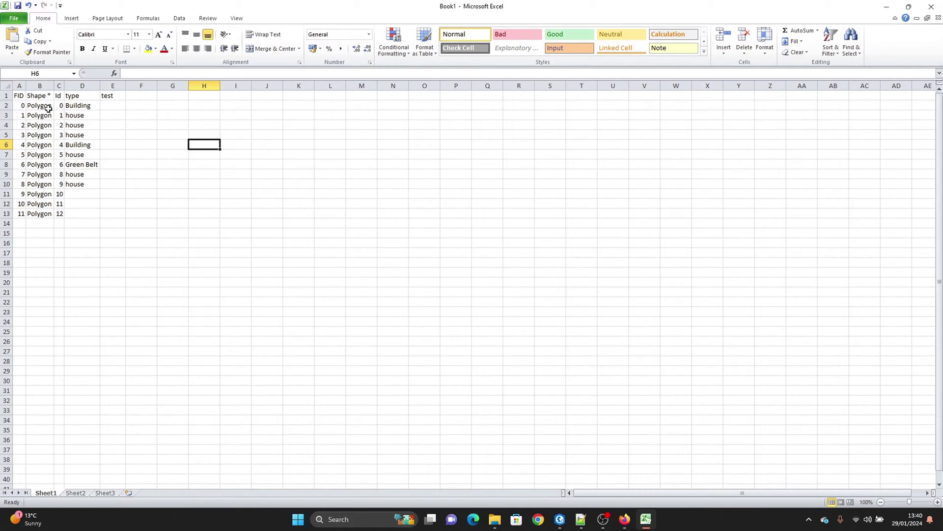
- Delete the FID and Shape columns A:B from the pasted table
drag(40, 85, 19, 84)
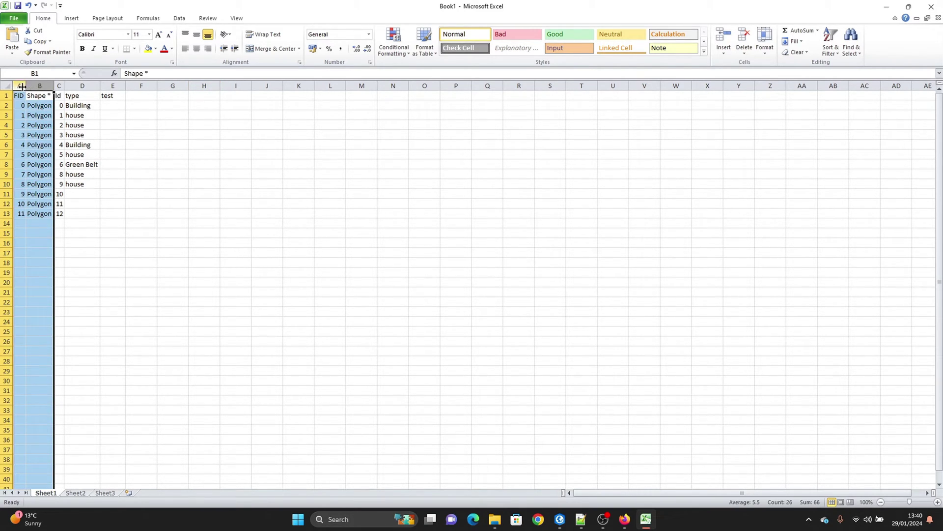
right_click(39, 90)
click(64, 163)
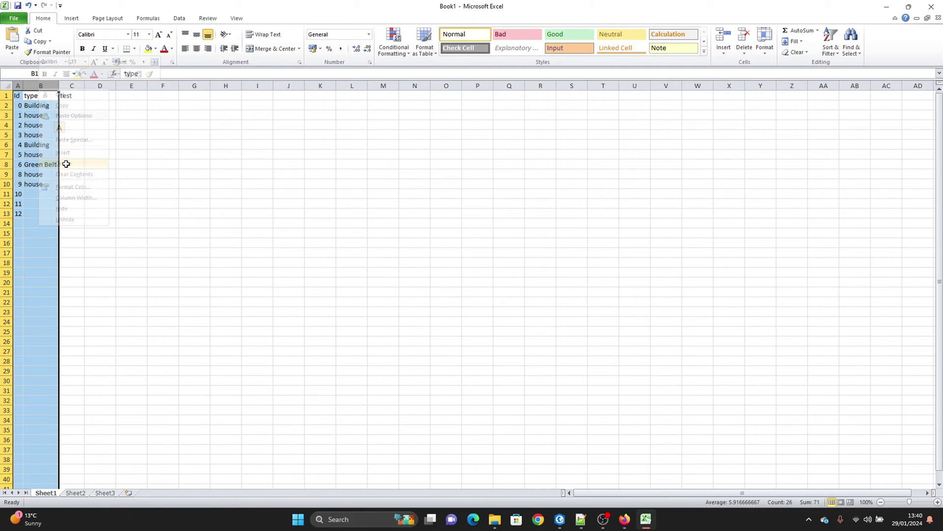
click(120, 153)
click(66, 104)
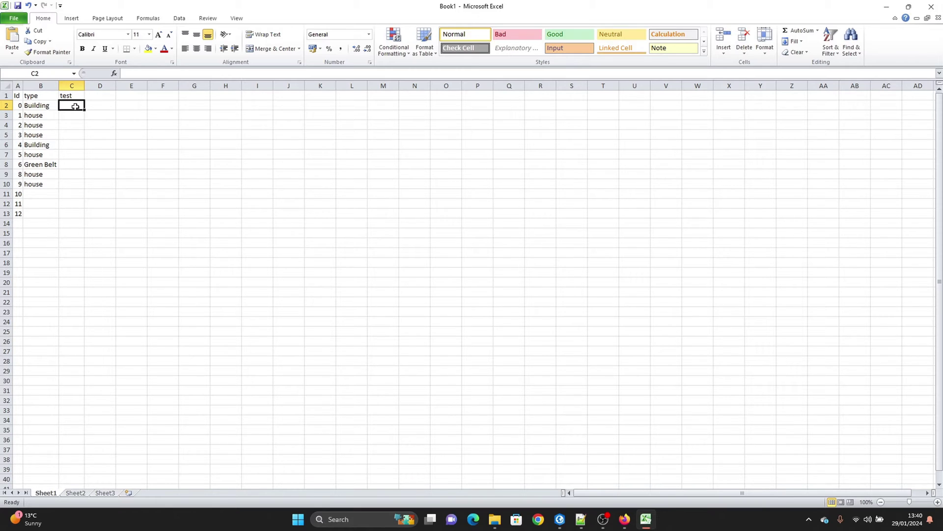
- Enter MOV020 in C2 and MOV019 in C3, autofitting column C to show the codes
text(MOV)
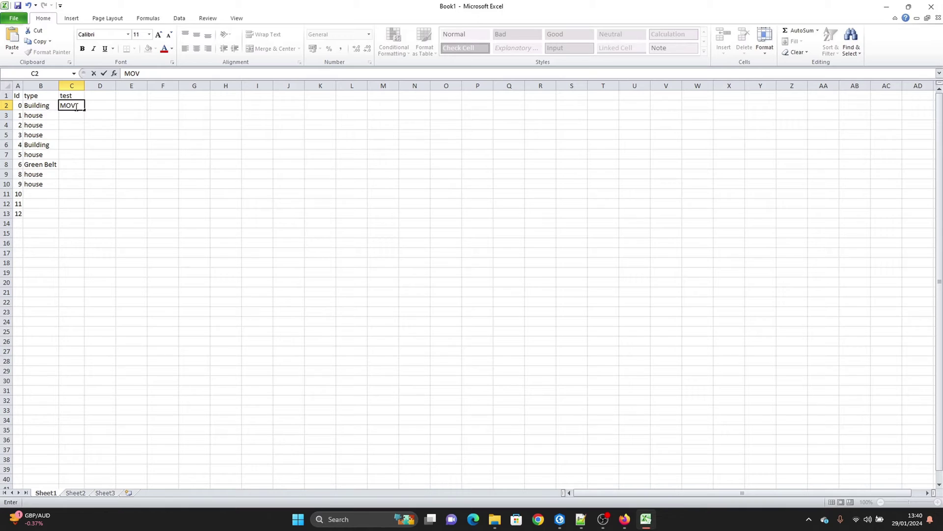
text(01)
key(BackSpace)
text(20)
key(Return)
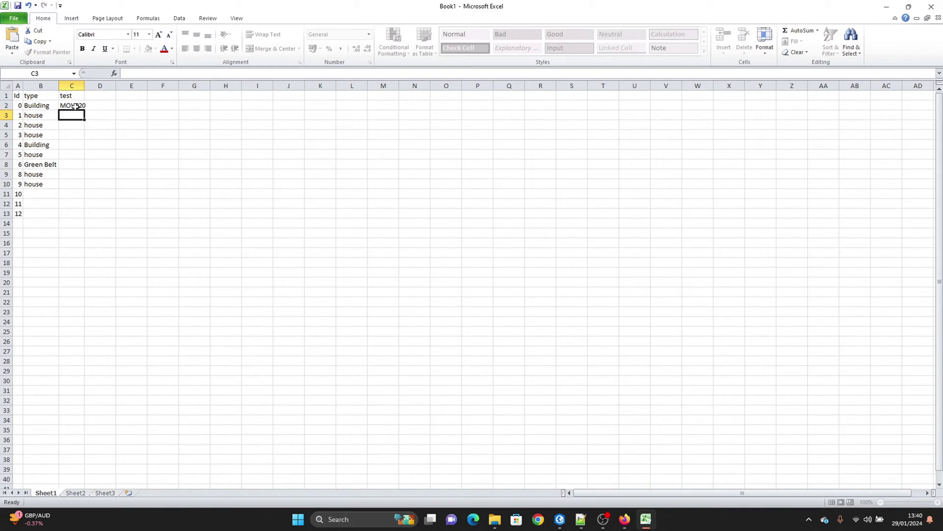
double_click(85, 86)
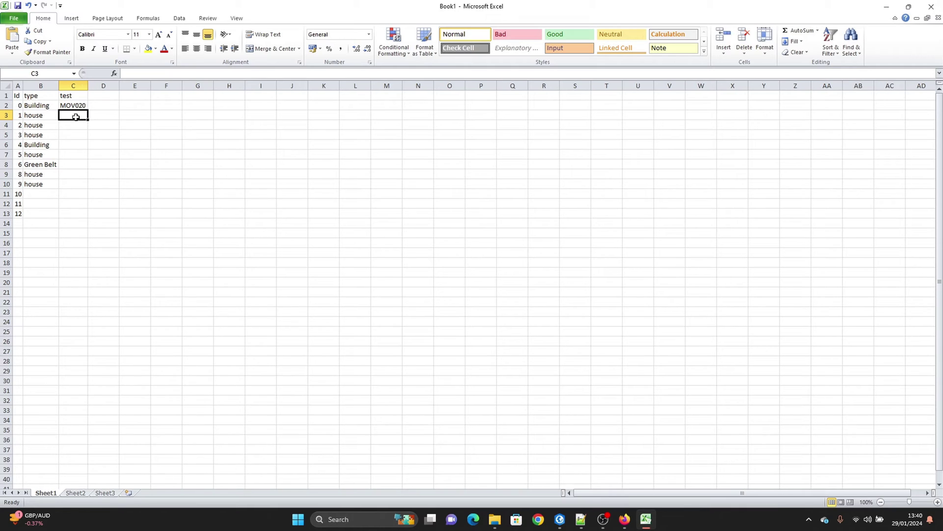
text(MOV019)
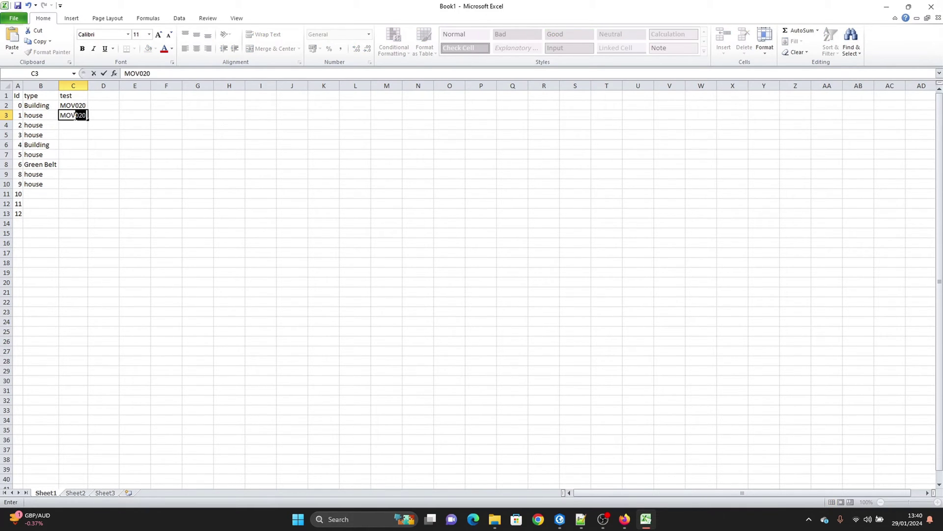
key(Return)
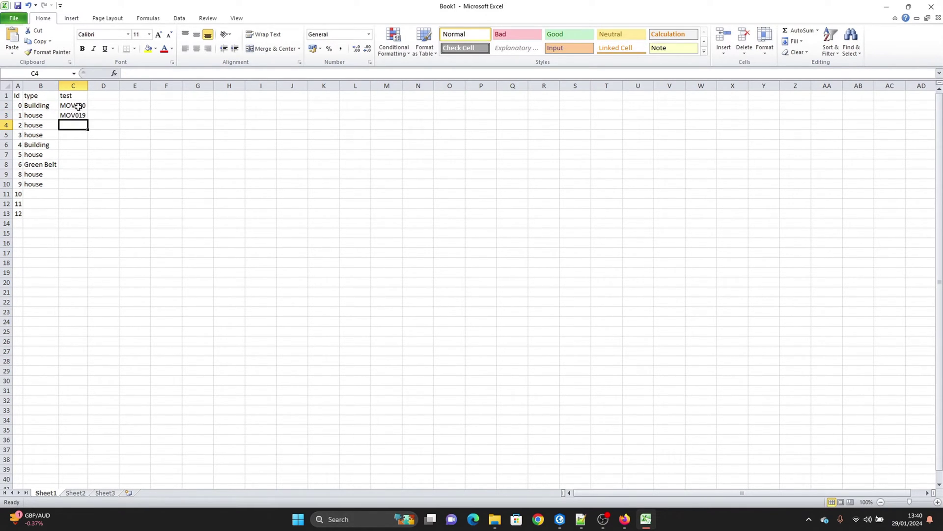
- Extend the C2:C3 pattern down to C13, then check the first and last codes
drag(74, 105, 87, 219)
click(177, 175)
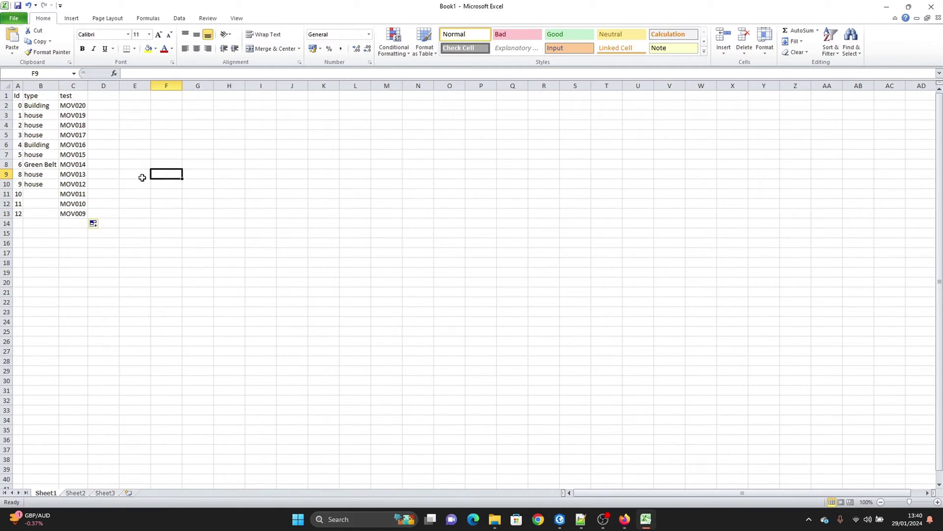
click(82, 107)
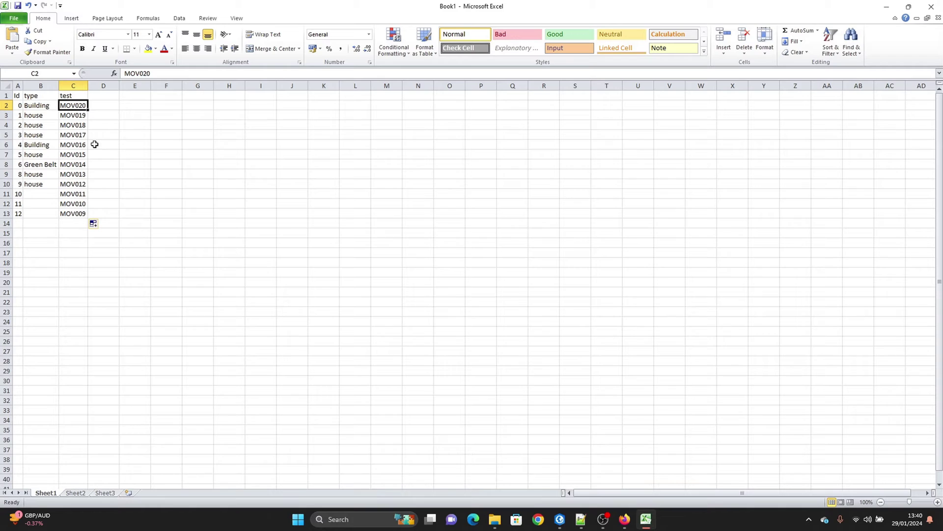
click(66, 215)
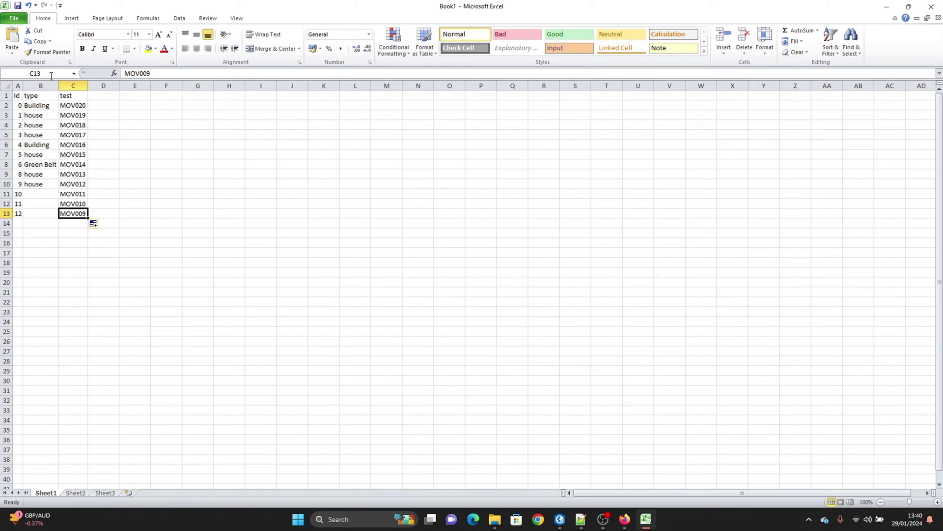
- Save the active sheet as New Folder.csv in CSV (Comma delimited) format, then close Excel without saving
click(13, 18)
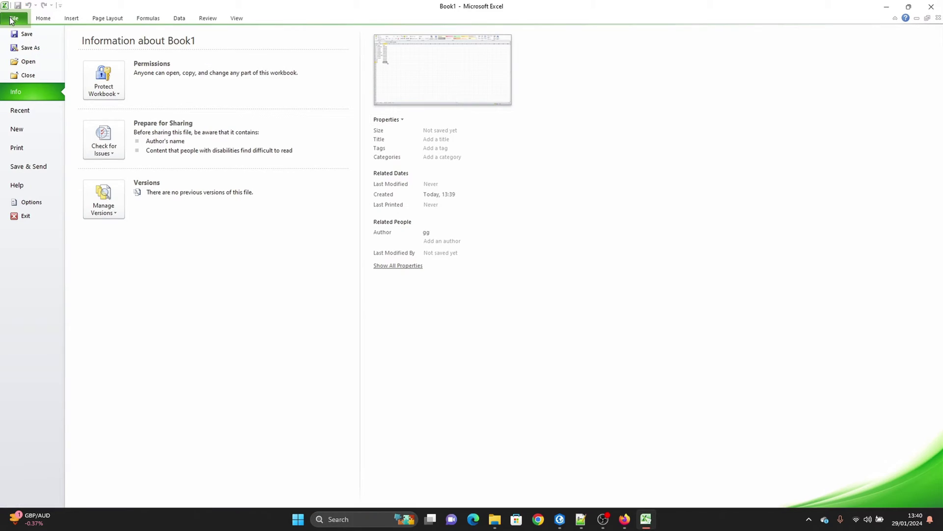
click(20, 47)
click(342, 314)
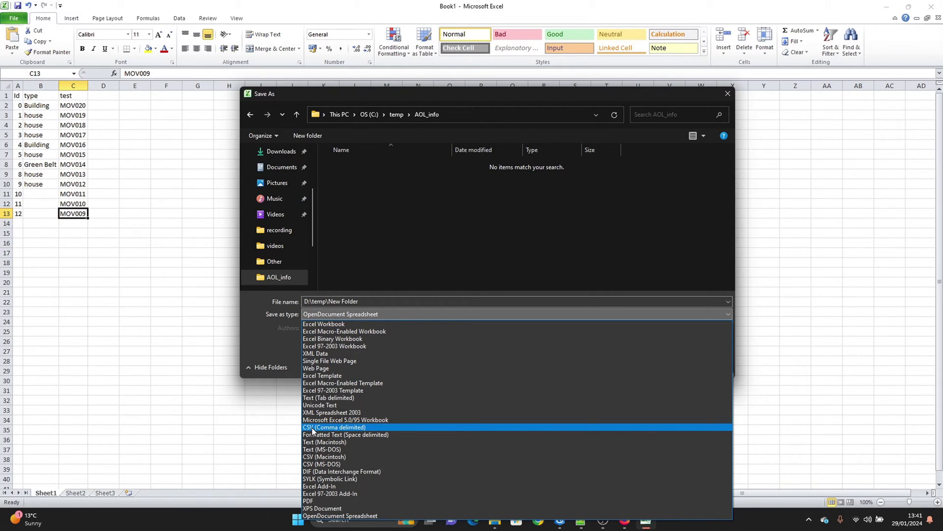
click(313, 427)
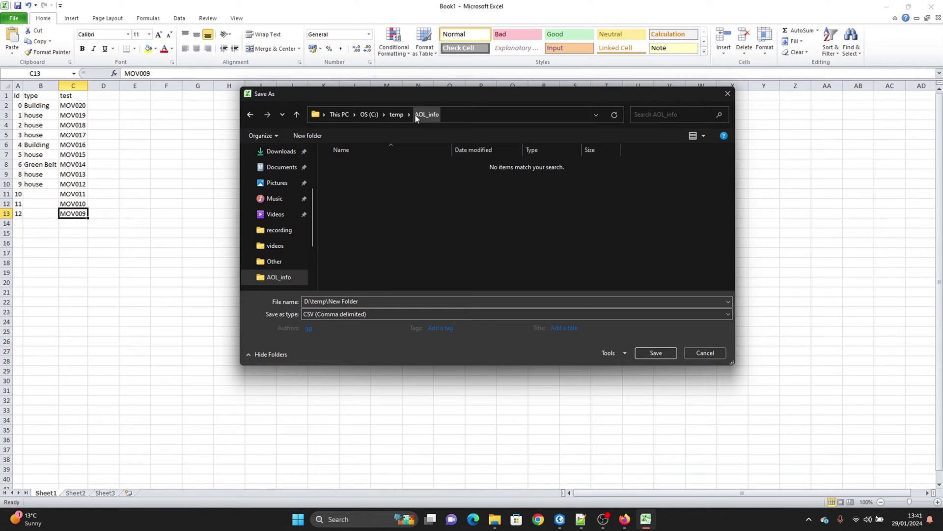
click(378, 303)
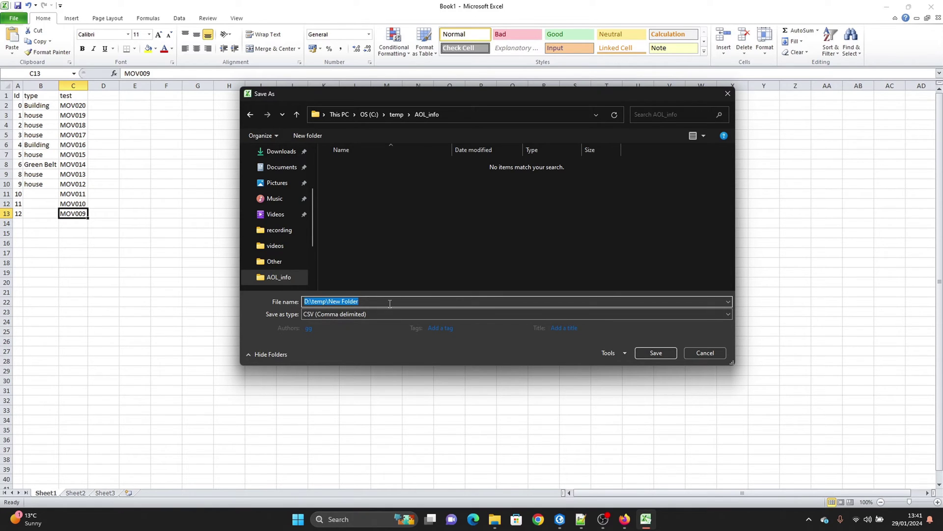
click(663, 353)
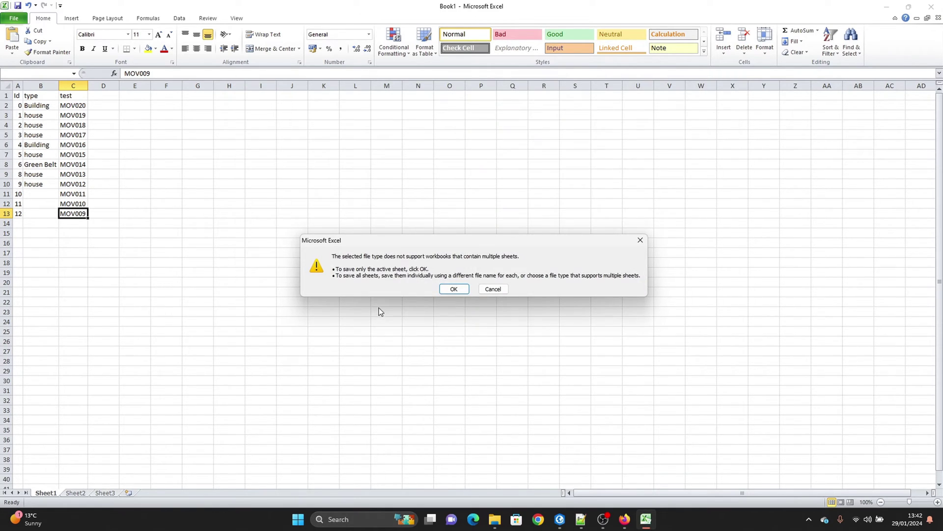
click(454, 291)
click(434, 294)
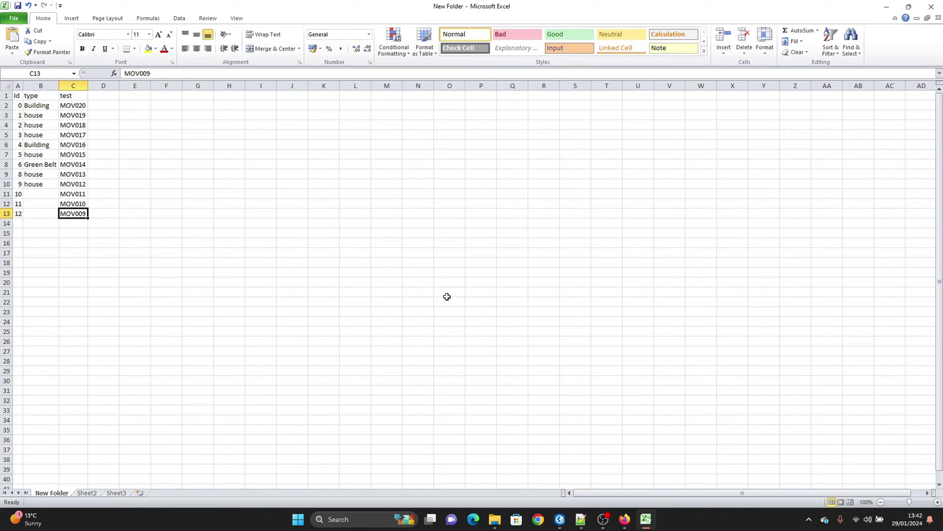
click(931, 7)
click(469, 271)
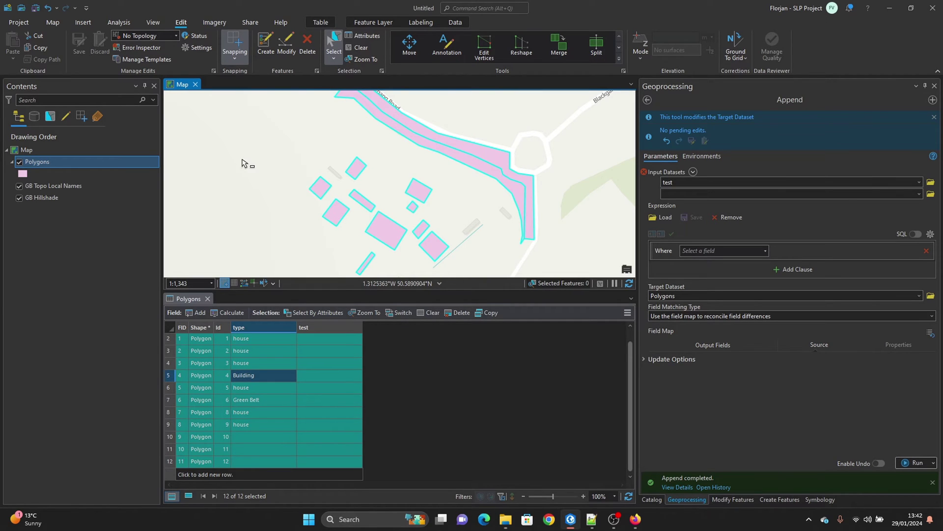
- Clear the polygon selection and add New Folder.csv to the map from the refreshed folder
click(244, 165)
click(51, 23)
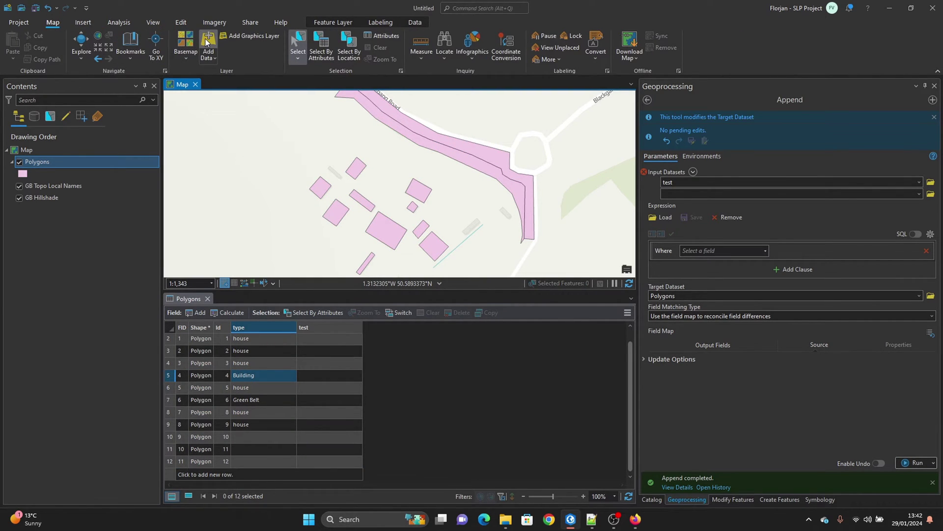
click(207, 43)
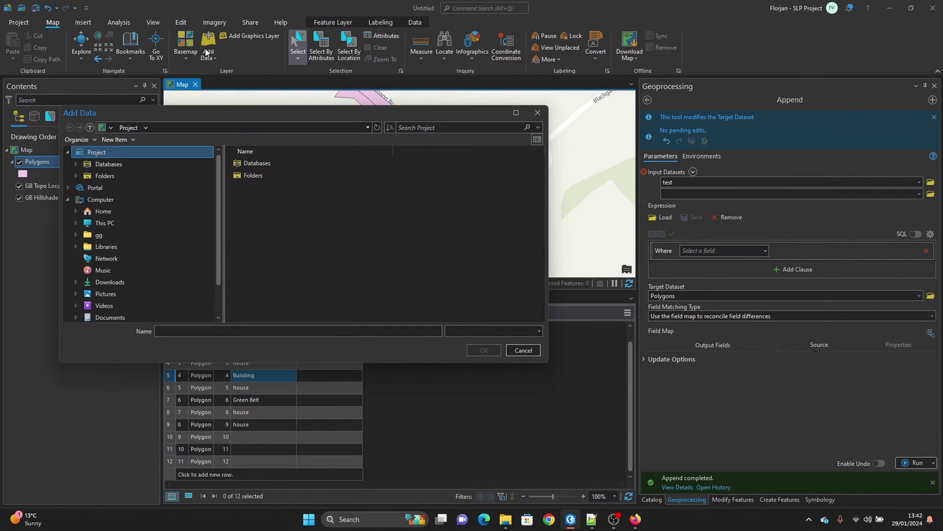
triple_click(185, 330)
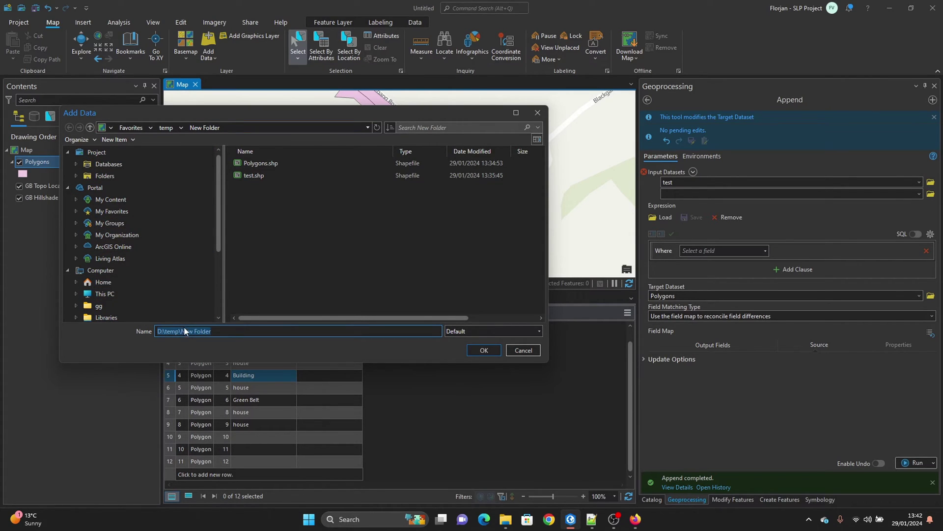
right_click(273, 223)
click(292, 242)
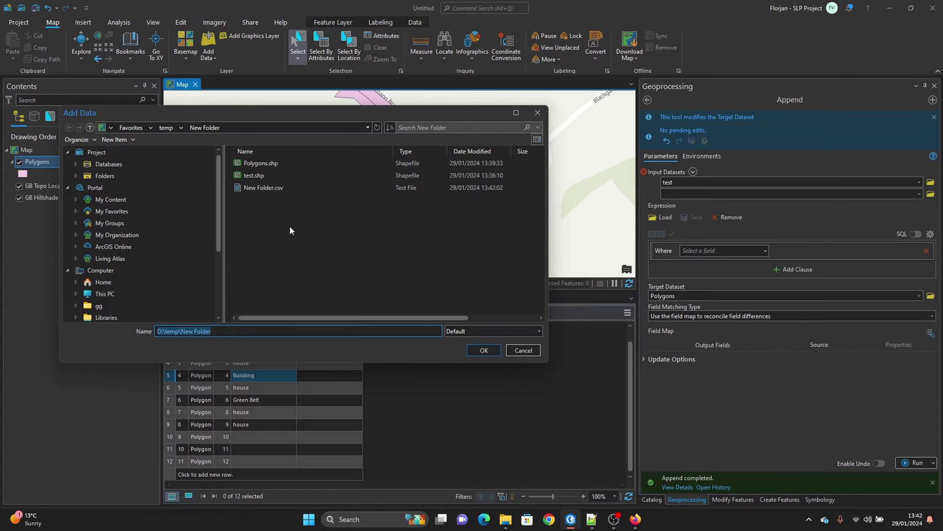
click(259, 188)
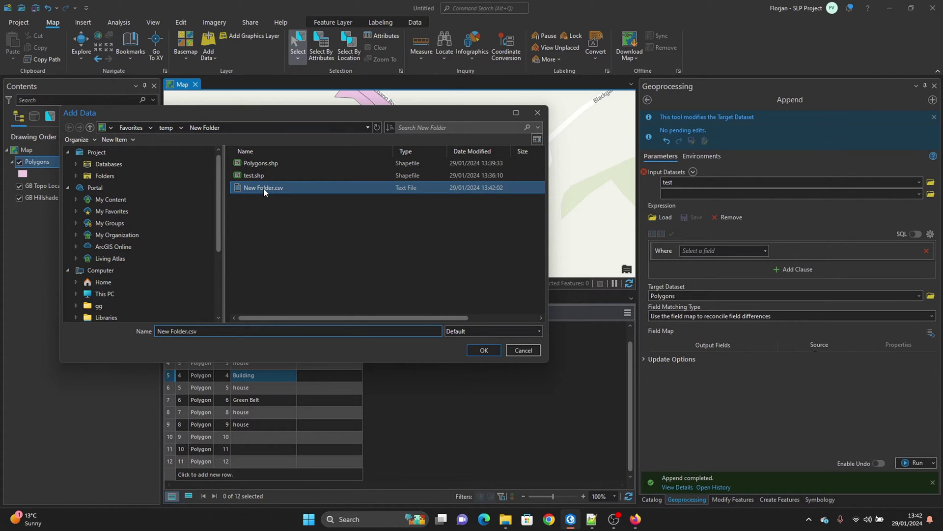
click(481, 352)
- Open the New Folder.csv table from Contents to view its rows
click(39, 220)
right_click(38, 219)
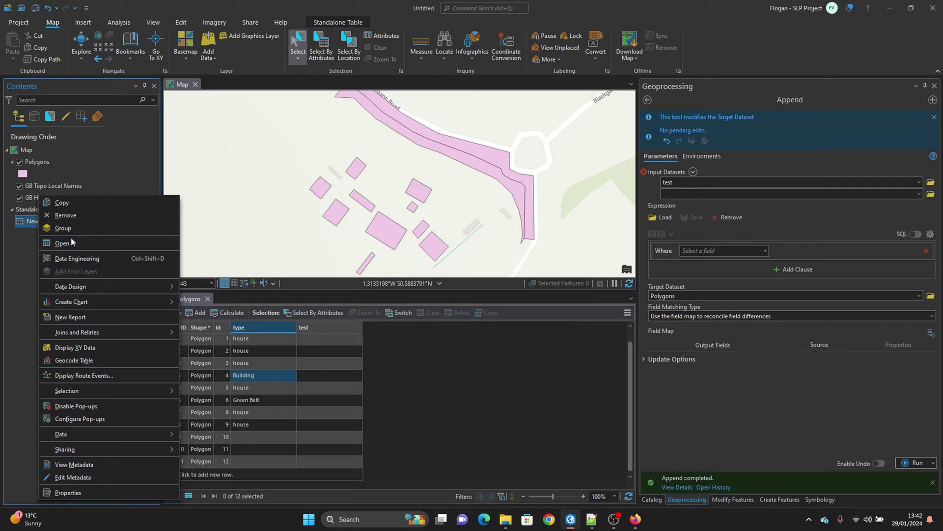
click(71, 241)
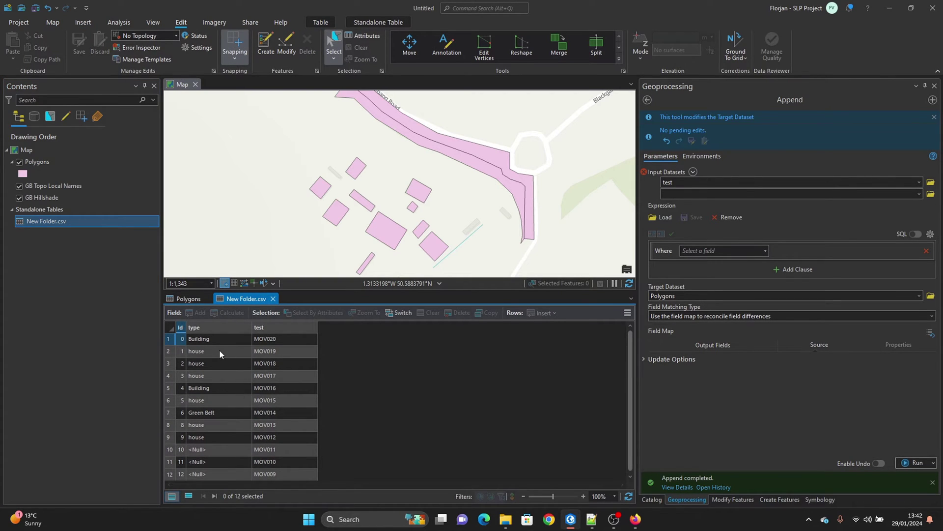
- Add a join from the Polygons table to New Folder.csv, matching Id to Id
click(182, 301)
click(237, 298)
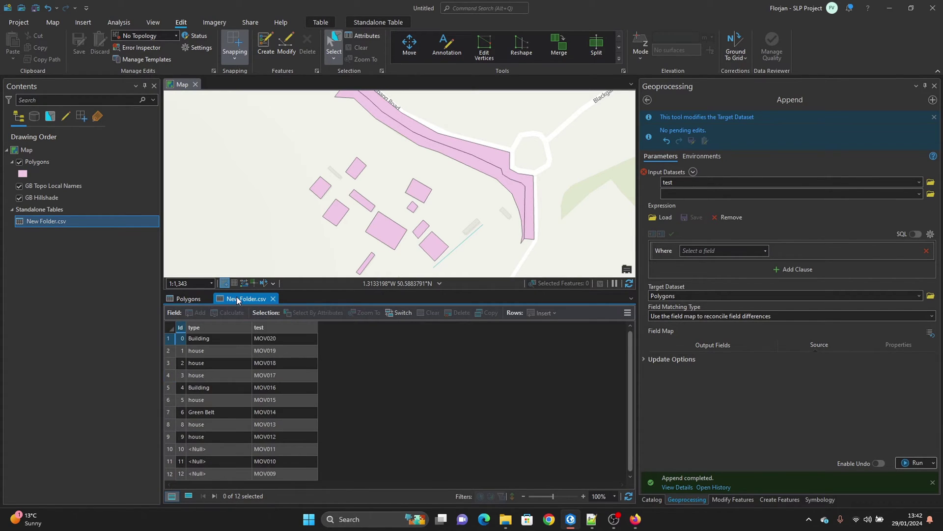
key(ctrl+Tab)
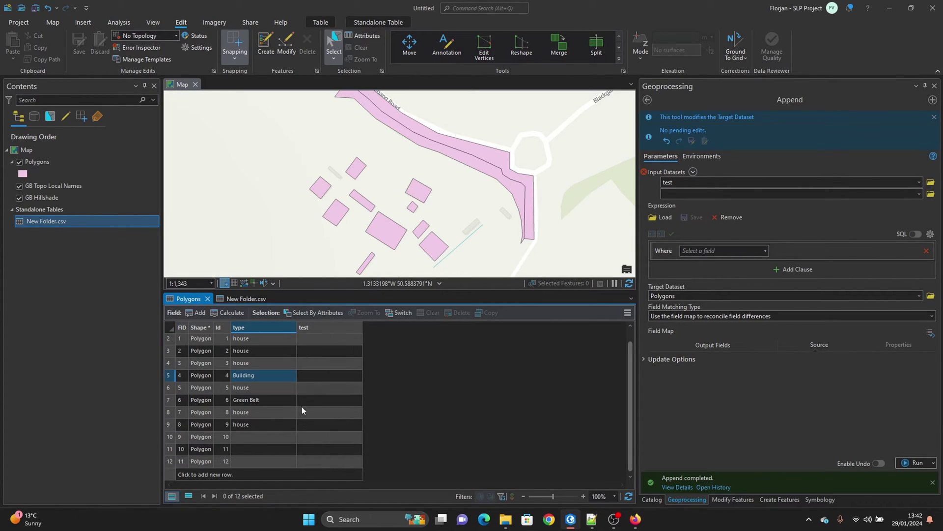
click(627, 312)
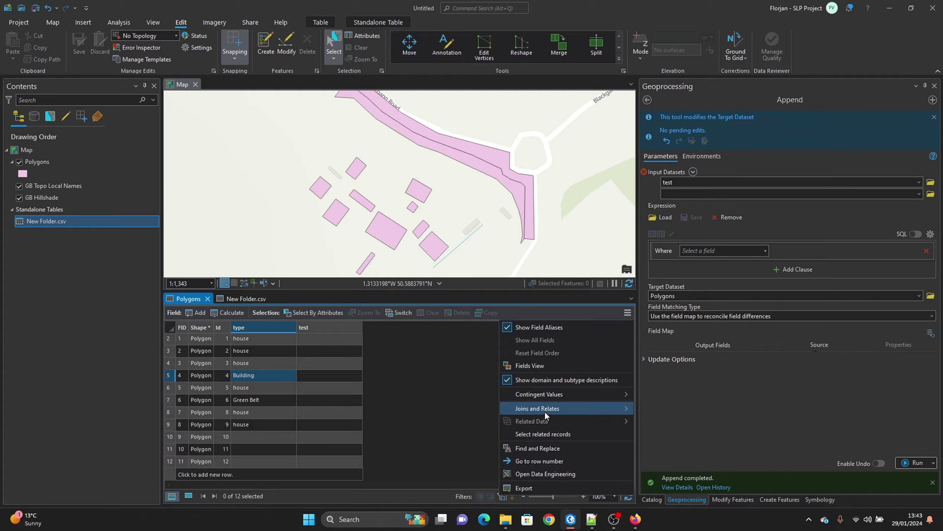
mouse_move(535, 409)
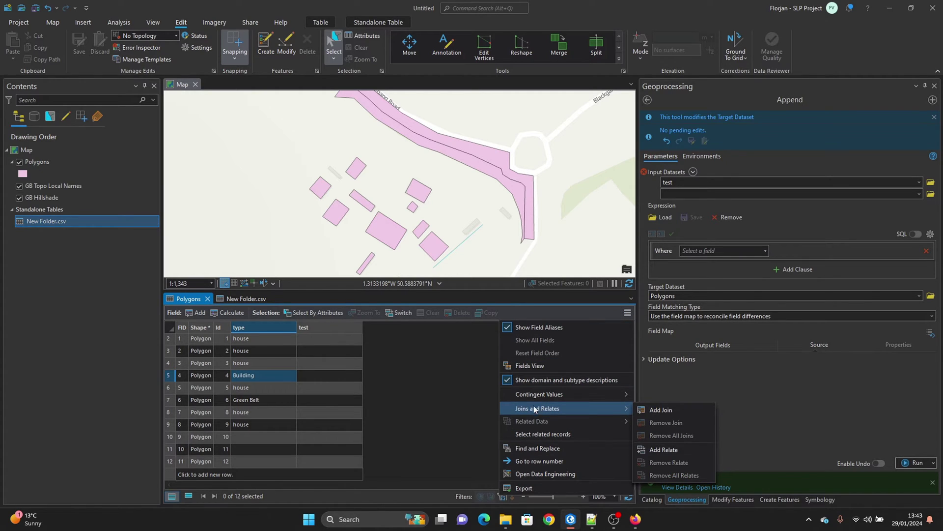
click(661, 411)
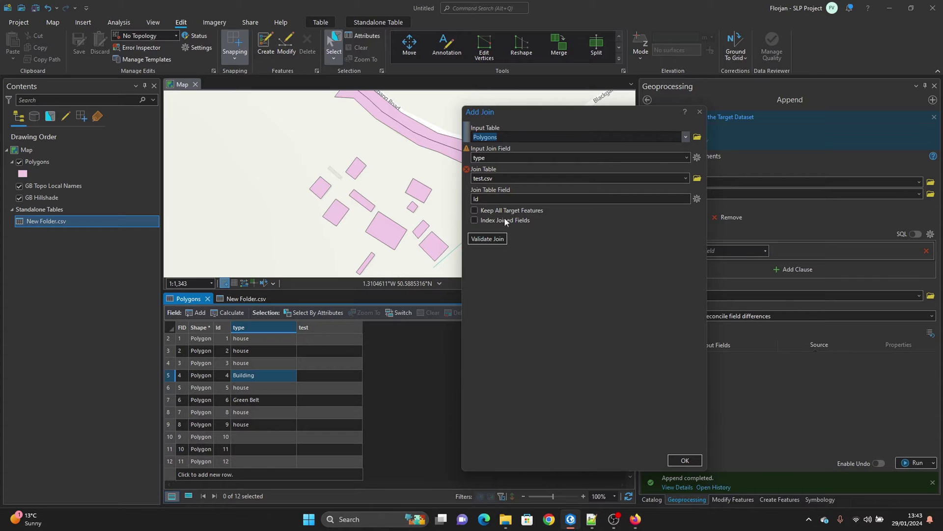
click(686, 156)
click(499, 176)
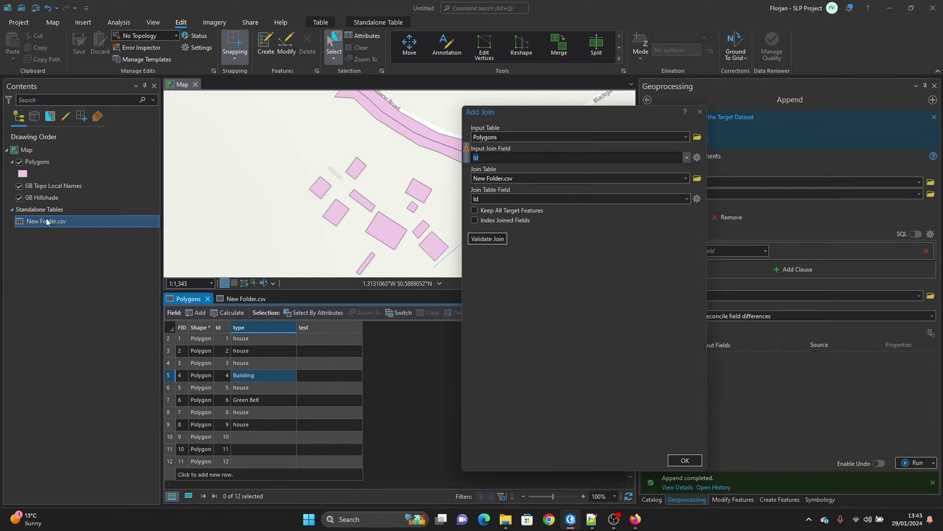
click(480, 157)
click(486, 199)
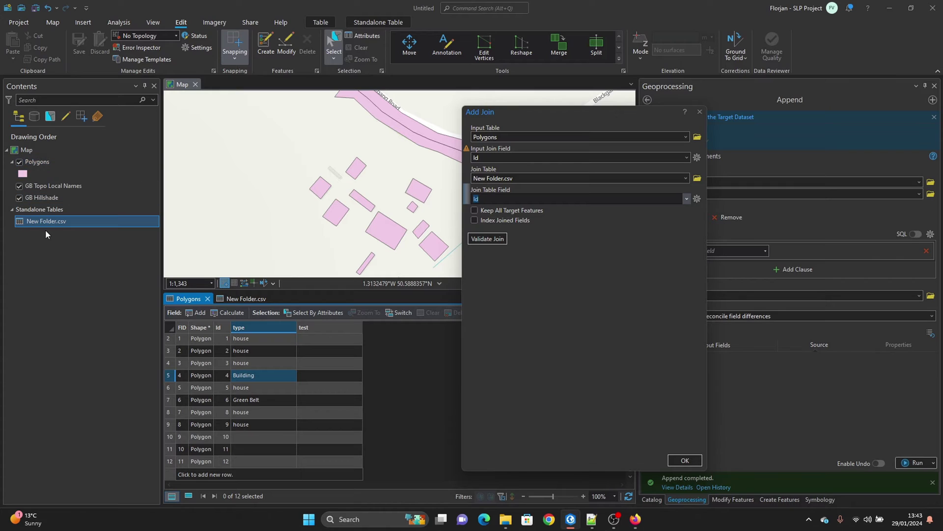
click(685, 460)
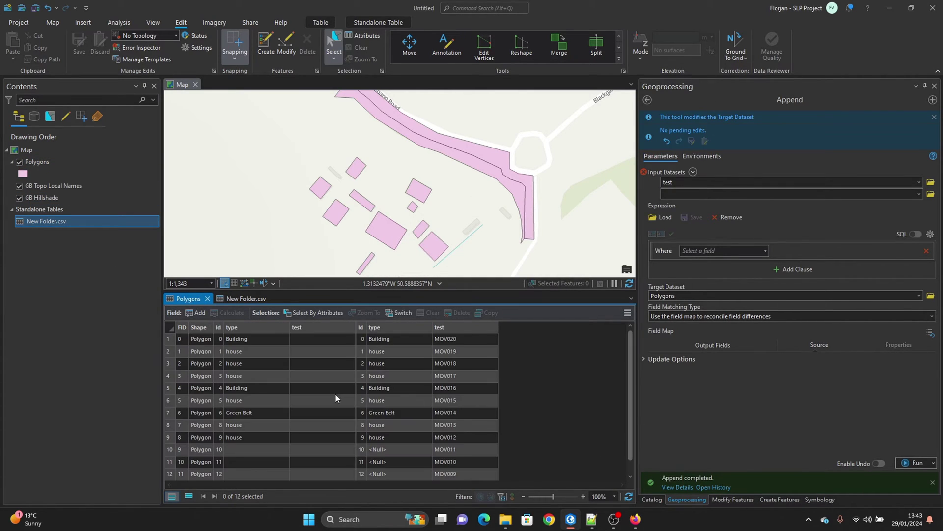
- Calculate the Polygons test field from the joined New Folder.csv test values
scroll(440, 357, up, 1)
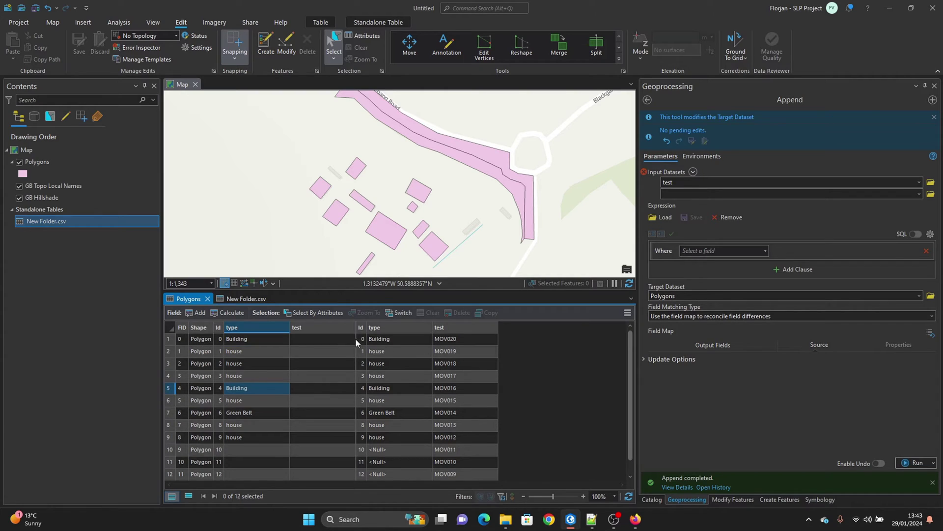
right_click(300, 329)
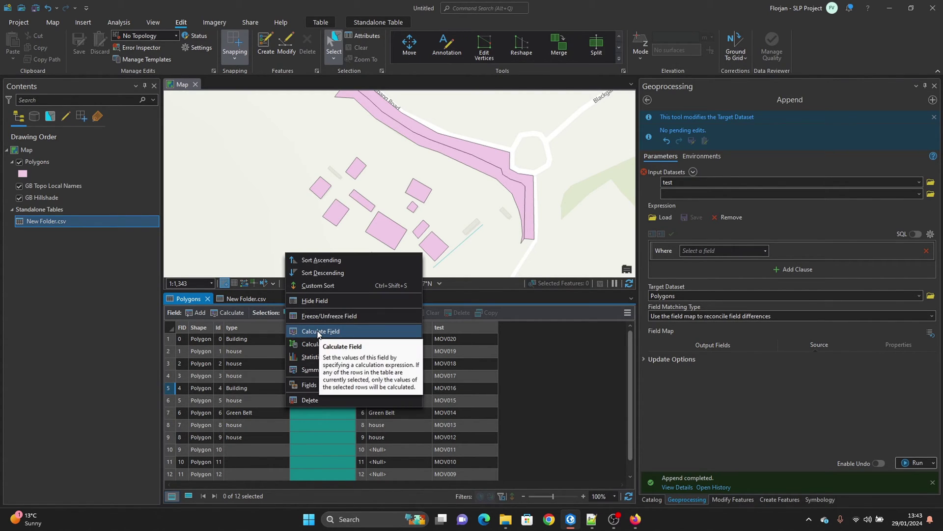
click(317, 330)
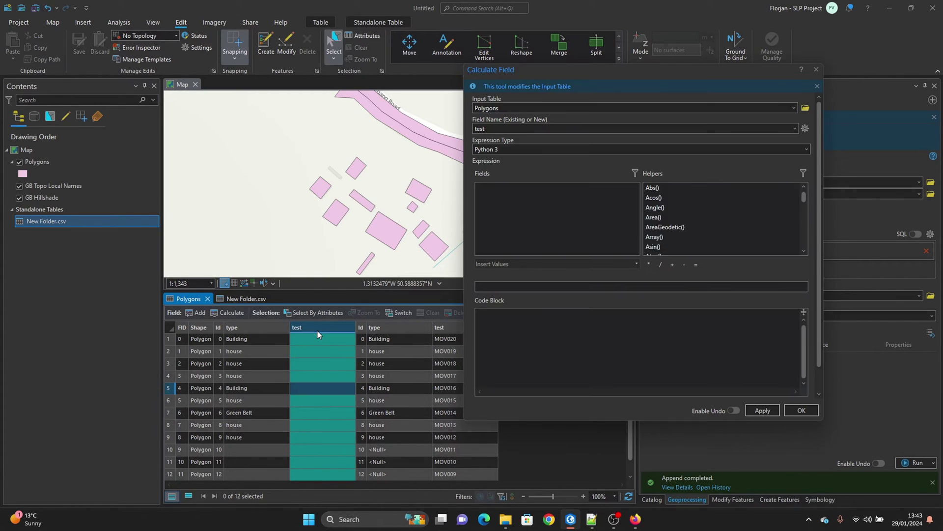
triple_click(518, 286)
key(BackSpace)
scroll(525, 236, down, 1)
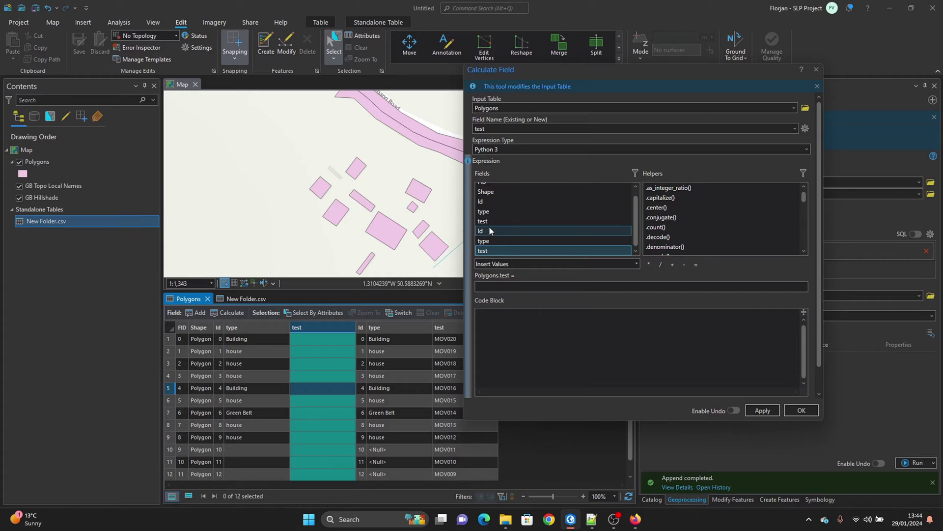
double_click(486, 252)
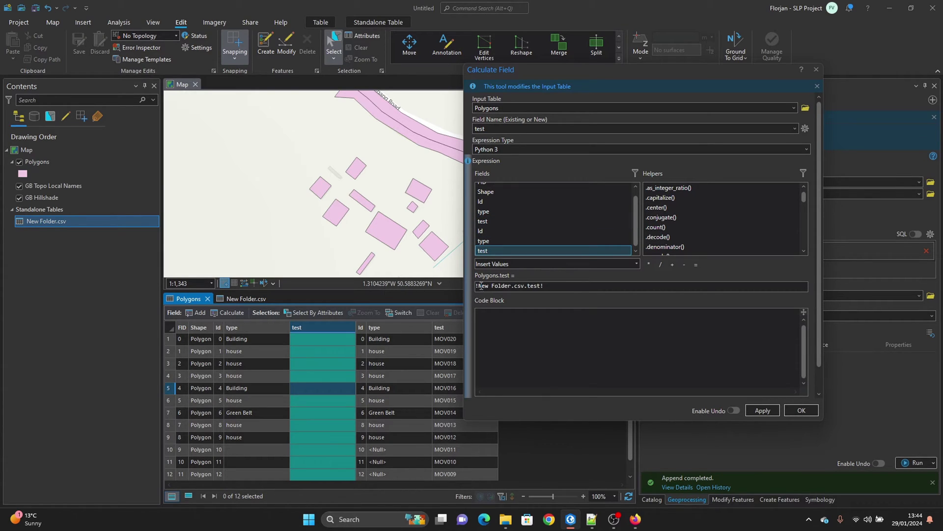
drag(479, 286, 513, 289)
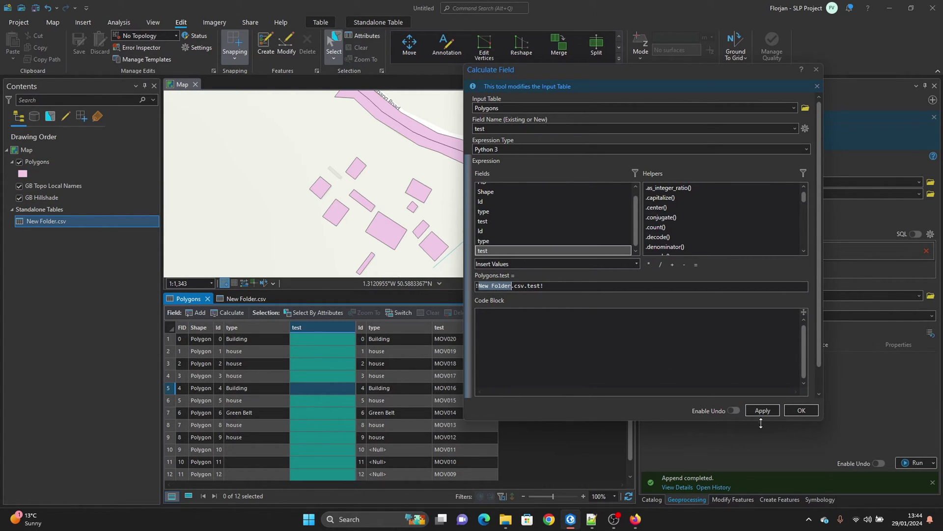
click(802, 410)
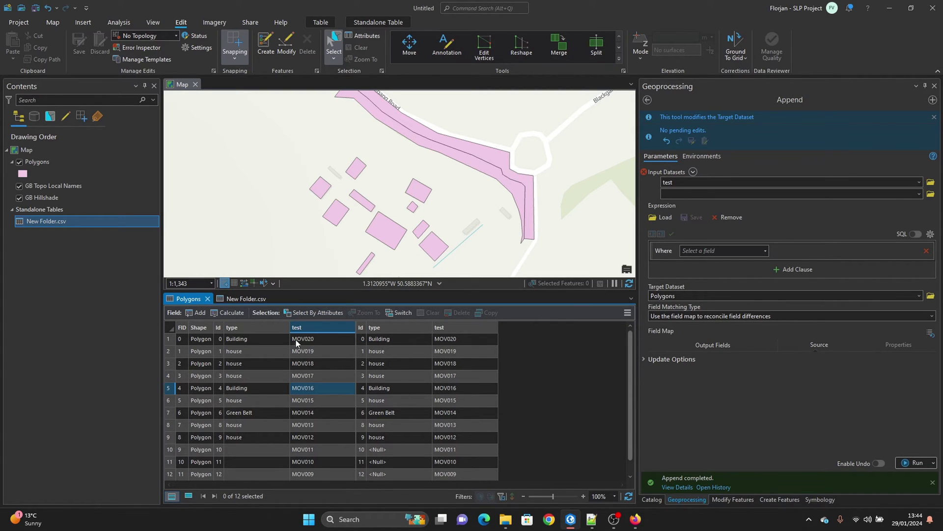
- Remove all joins from the Polygons table
click(628, 312)
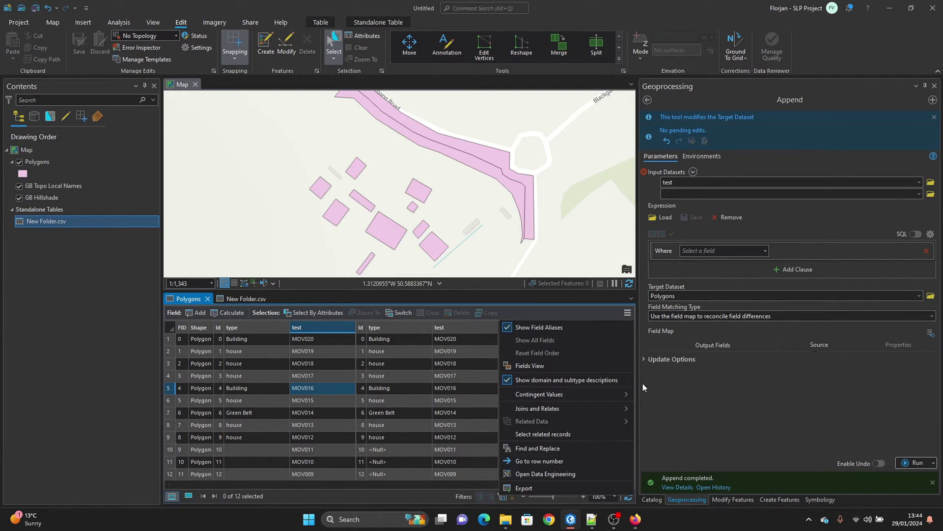
mouse_move(606, 408)
click(669, 438)
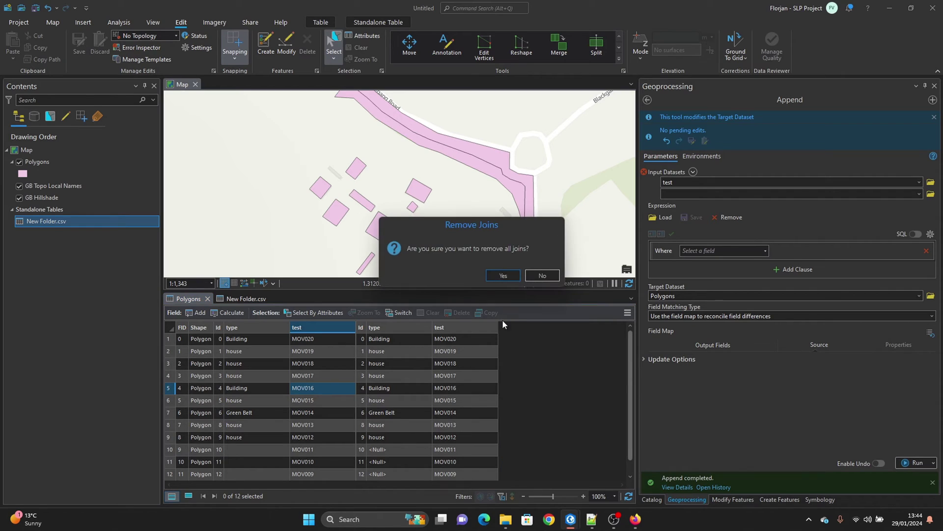
click(506, 276)
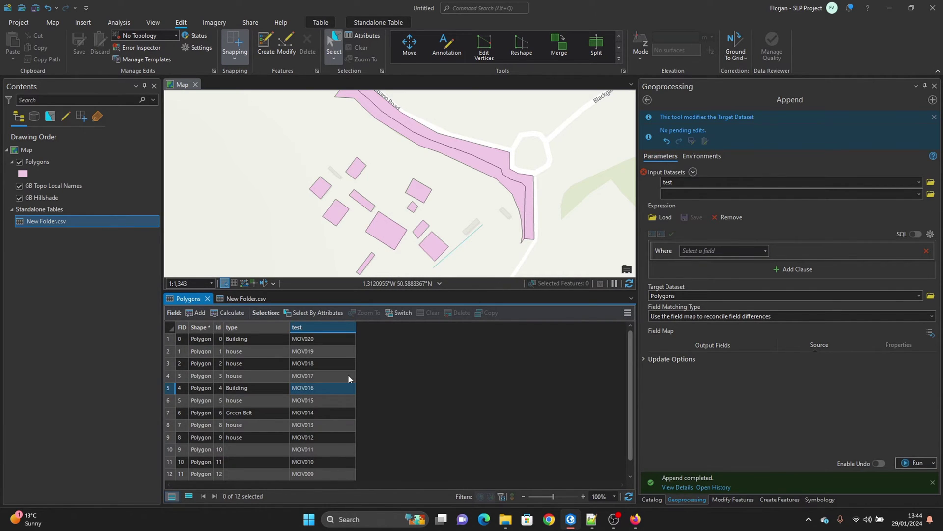
- Close the New Folder.csv table view, widen the Id column, and activate the map view
scroll(347, 374, down, 1)
scroll(331, 390, up, 1)
click(273, 299)
drag(223, 326, 228, 325)
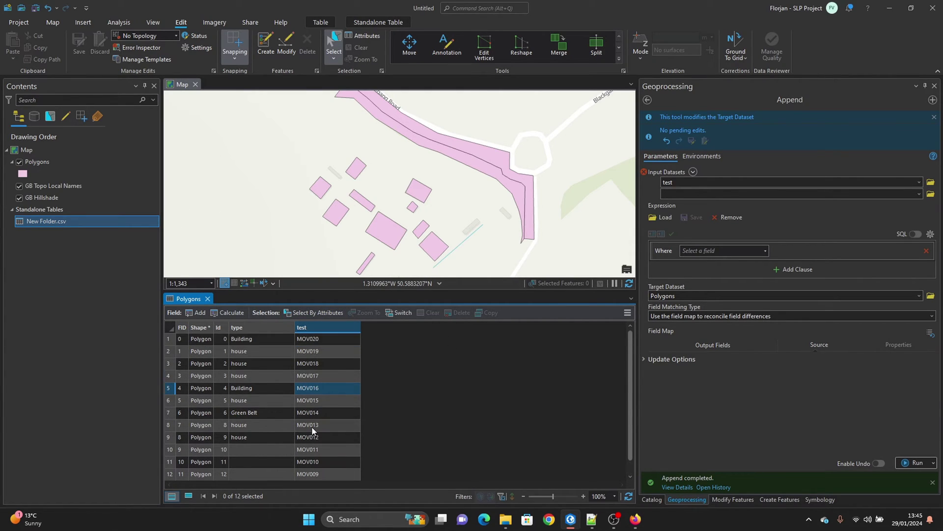
scroll(273, 437, down, 1)
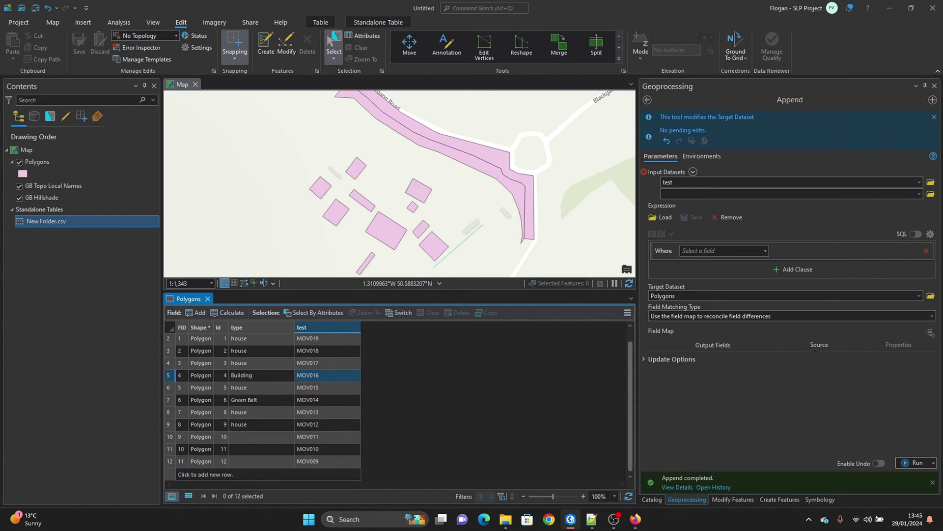
click(592, 519)
click(325, 129)
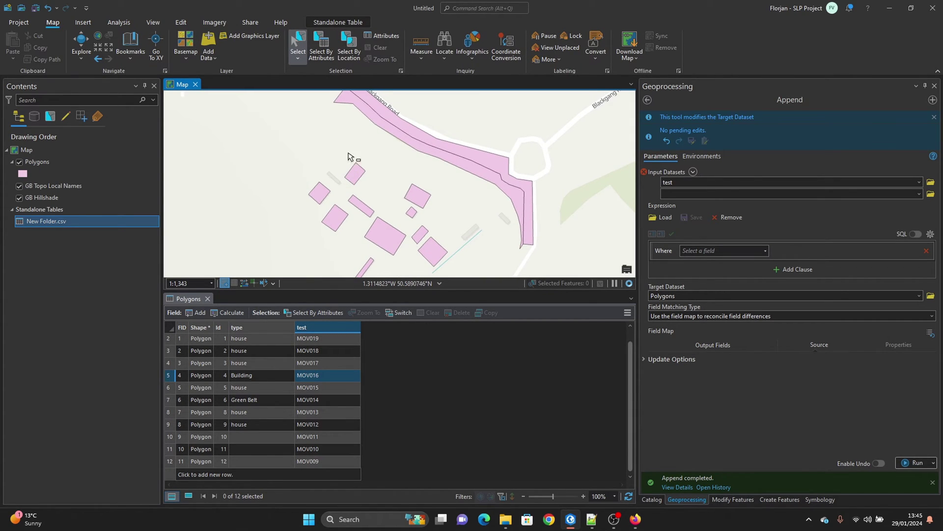
- In the Attributes pane, select a house polygon and view its vertex coordinates in metres
click(392, 39)
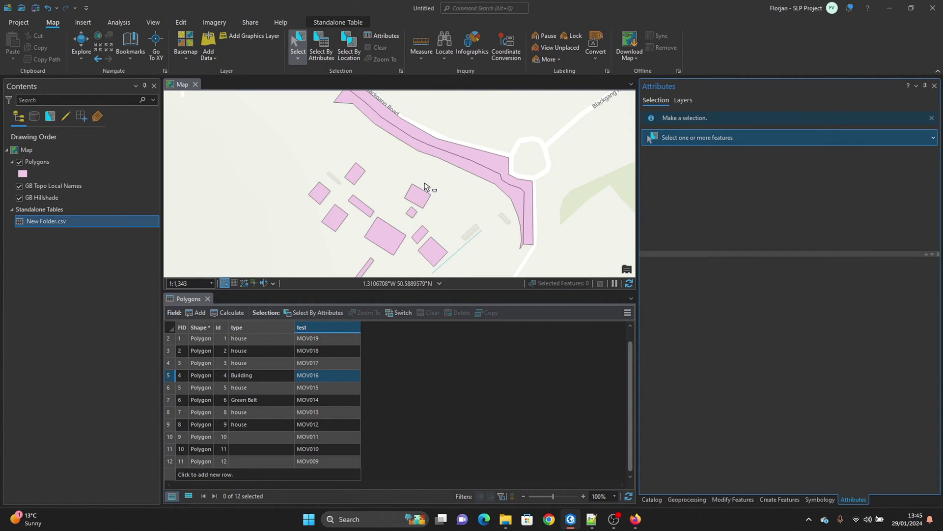
click(417, 195)
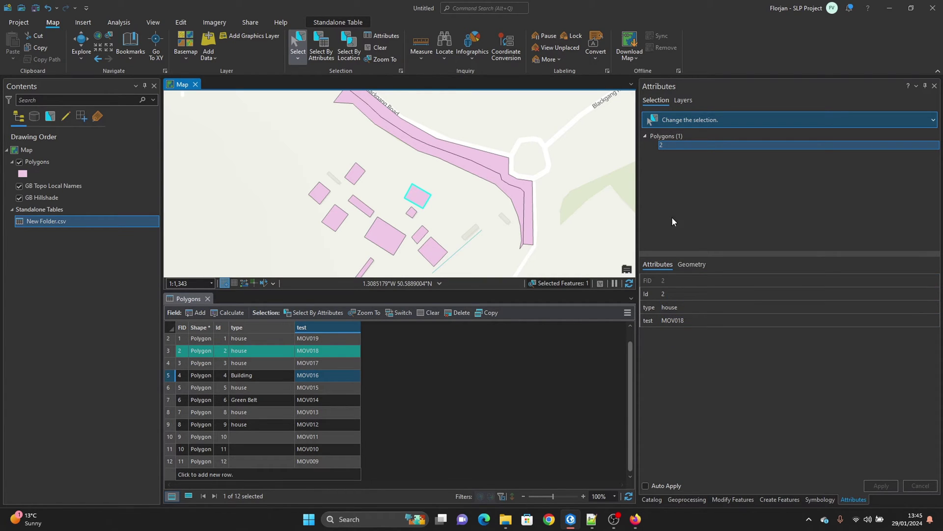
click(696, 266)
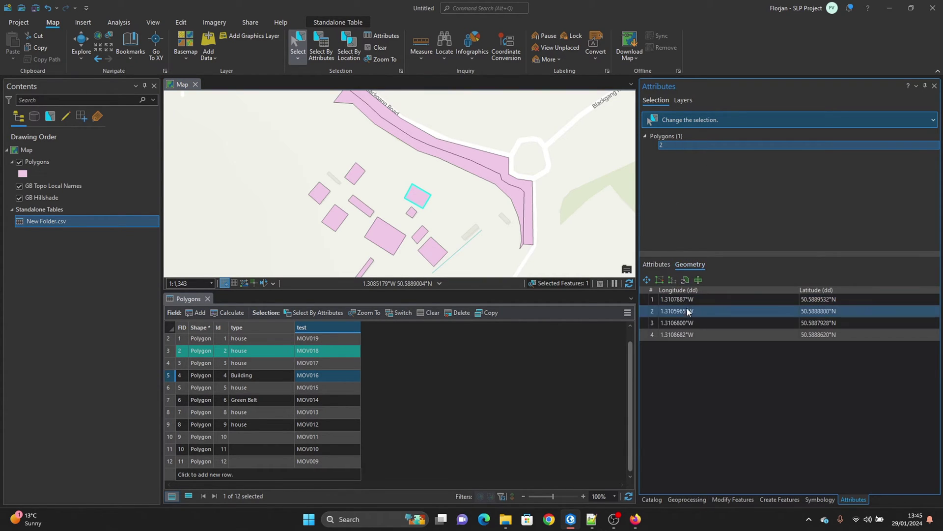
click(439, 283)
click(462, 184)
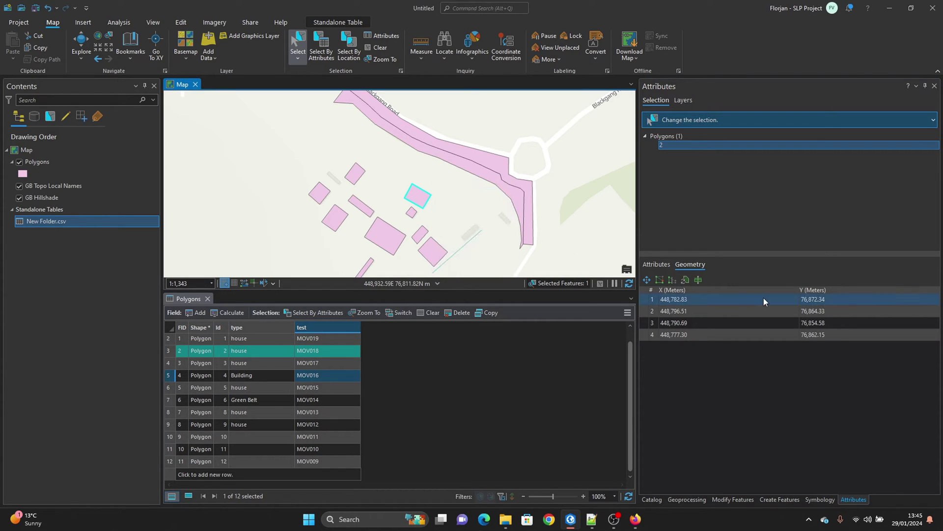
click(656, 264)
click(686, 265)
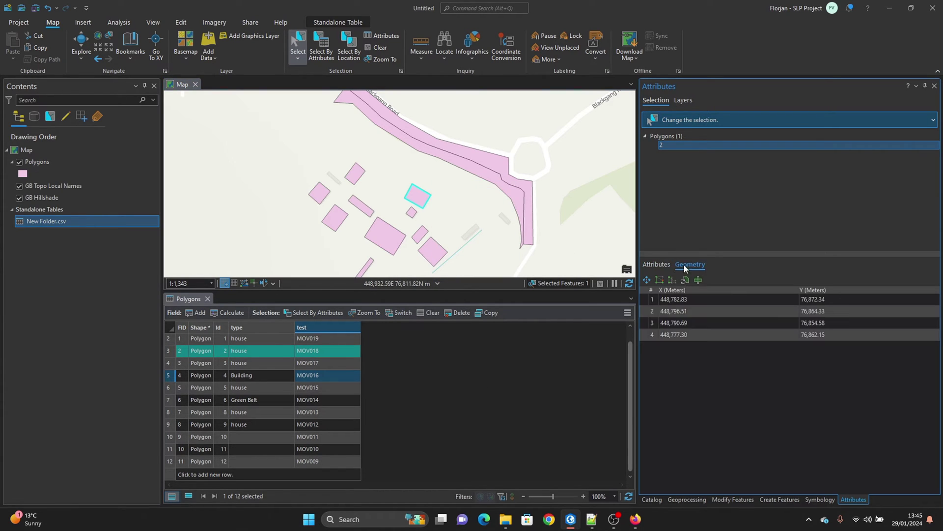
click(656, 264)
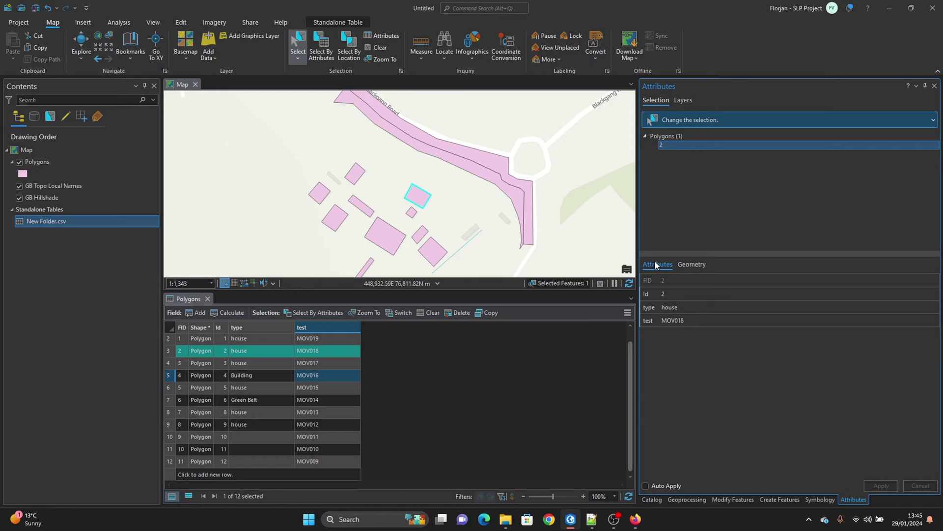
- Change the polygon's type to house 5 and apply it
click(673, 307)
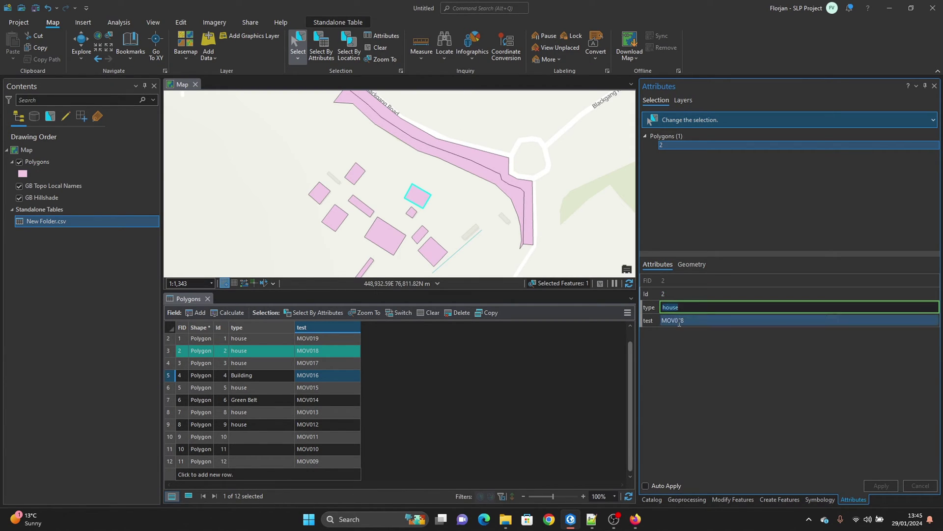
click(678, 320)
click(681, 307)
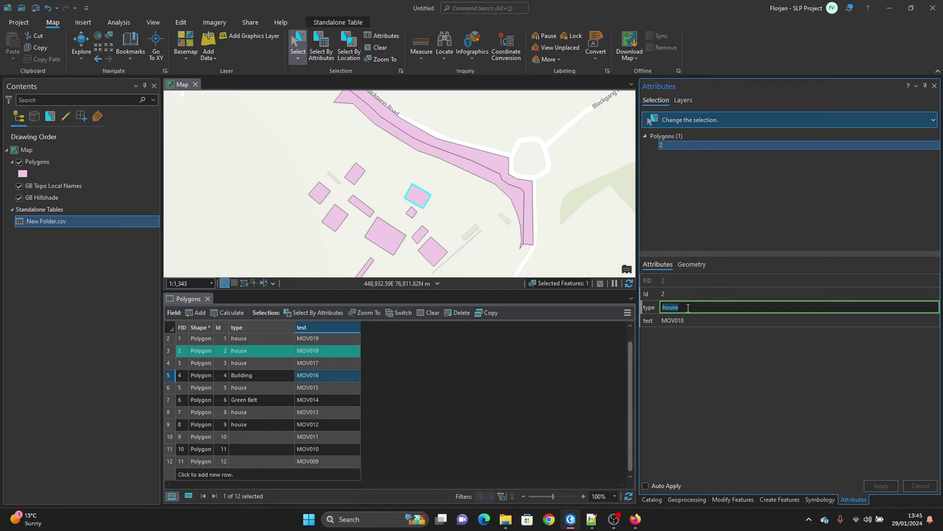
click(689, 308)
text(5)
key(Tab)
click(883, 485)
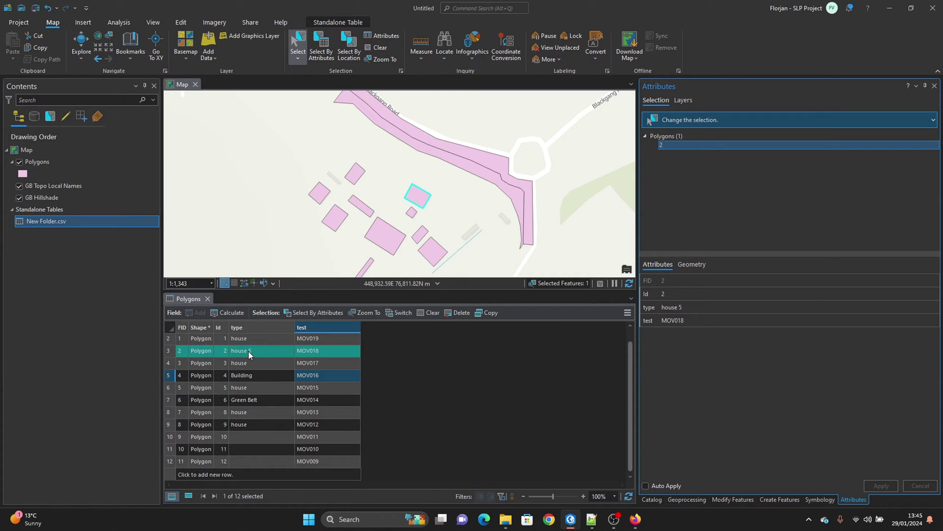
- Box-select six building polygons and review their attributes together
scroll(411, 185, down, 2)
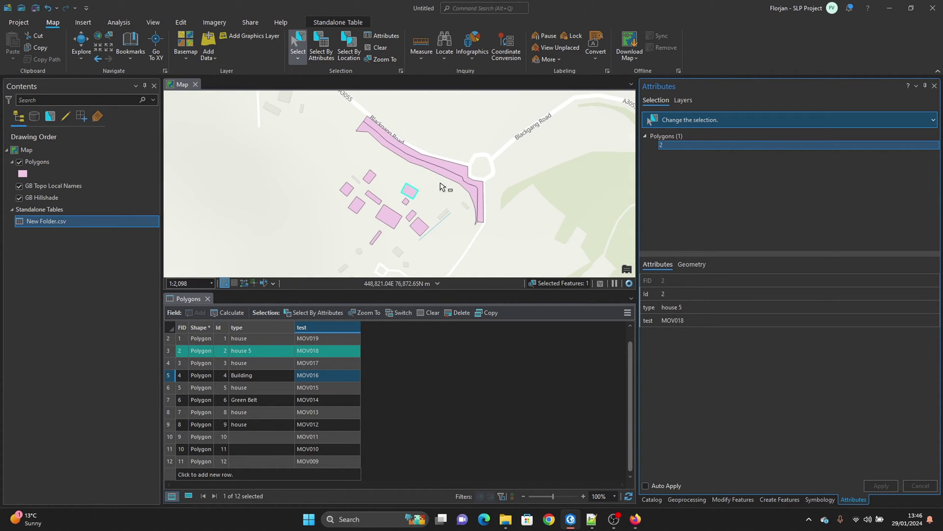
drag(440, 180, 378, 230)
click(663, 154)
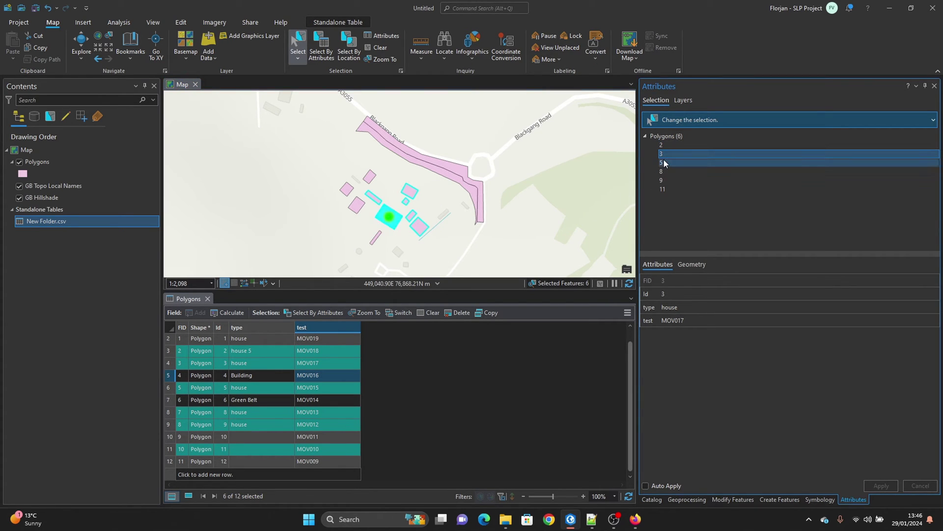
click(663, 171)
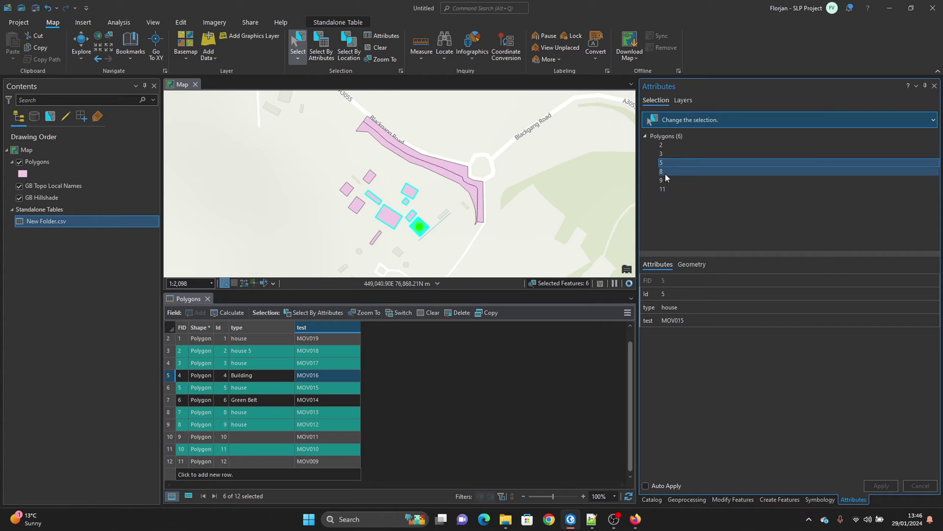
click(665, 189)
click(665, 172)
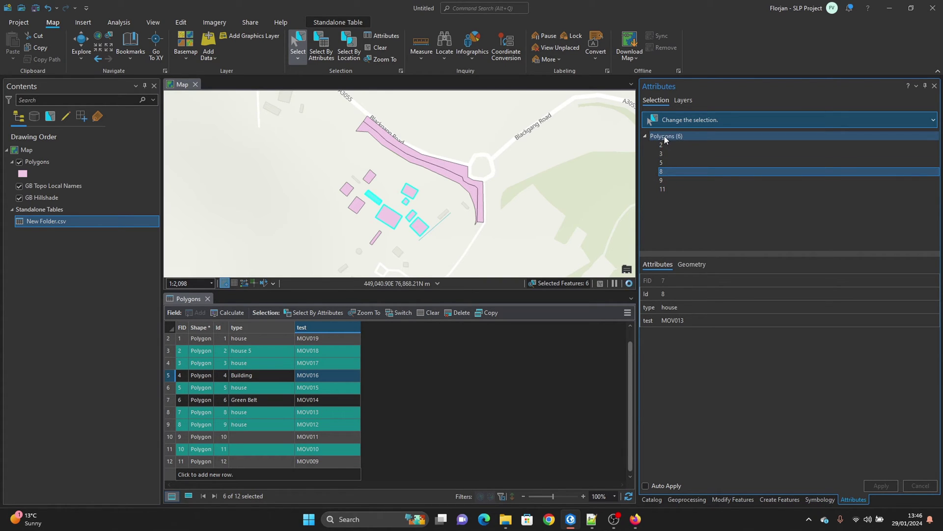
click(662, 136)
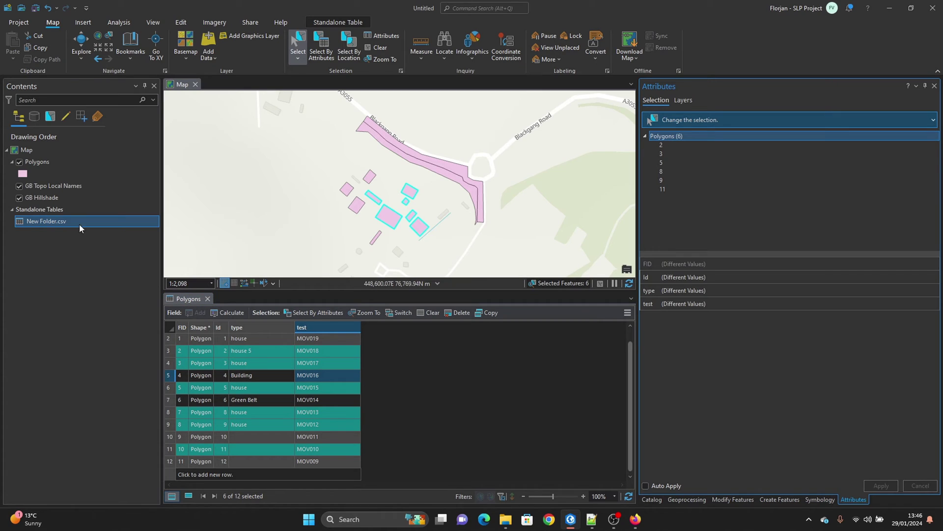
- Undo the house 5 edit and set type to Apartaments for all six polygons
click(672, 278)
click(679, 290)
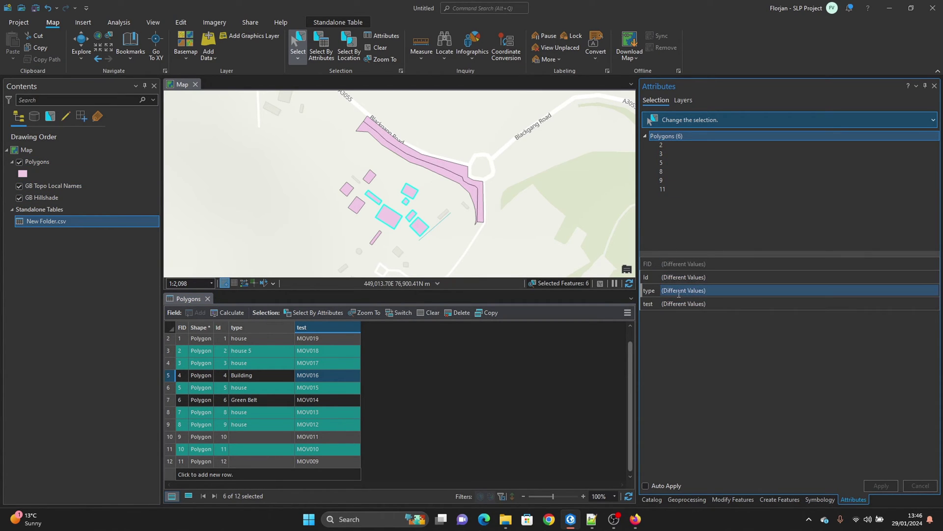
key(ctrl+z)
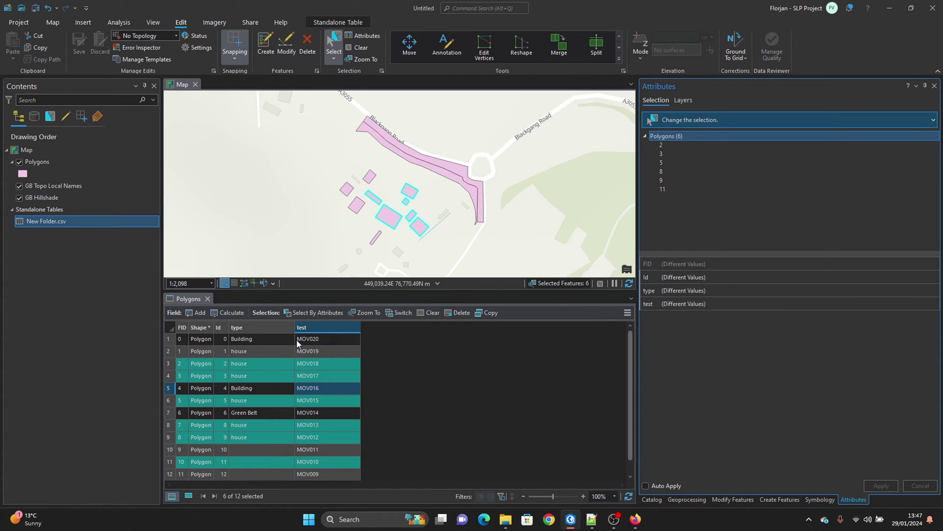
click(685, 291)
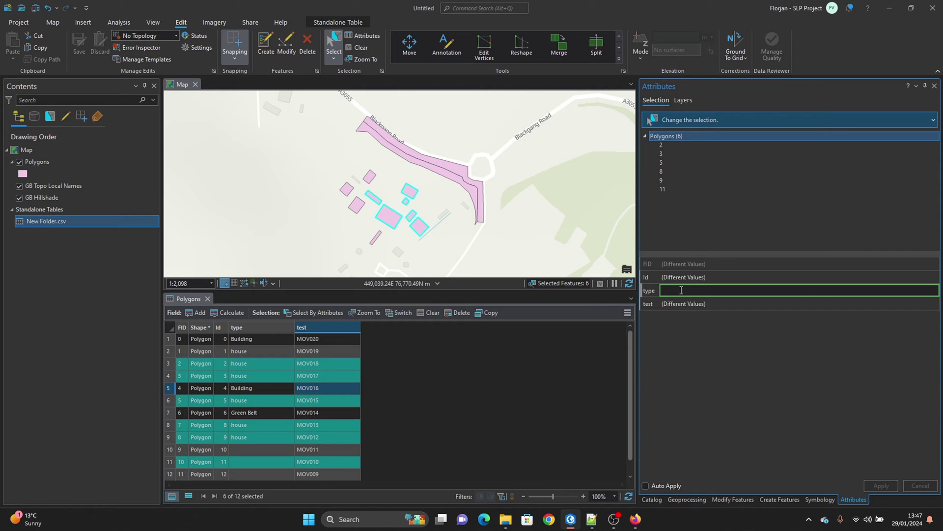
text(Apartamn)
text(nts)
key(Tab)
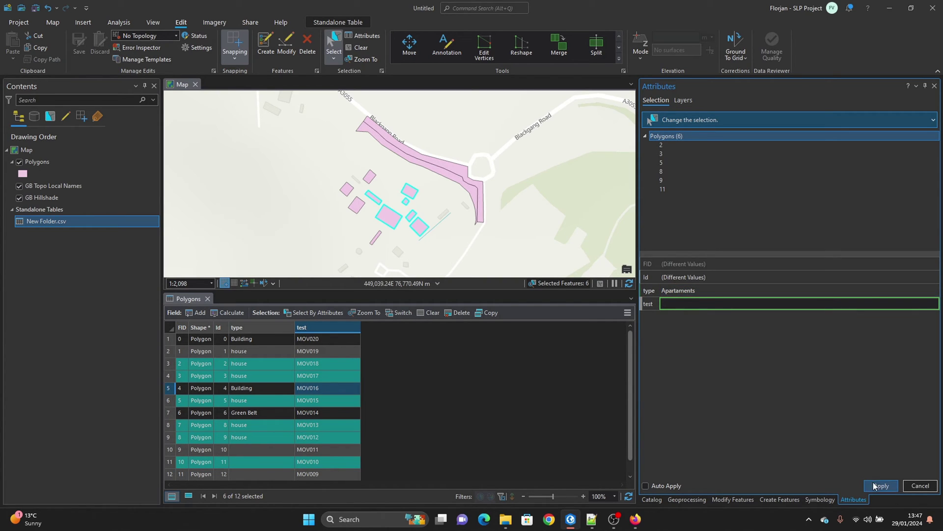
click(875, 486)
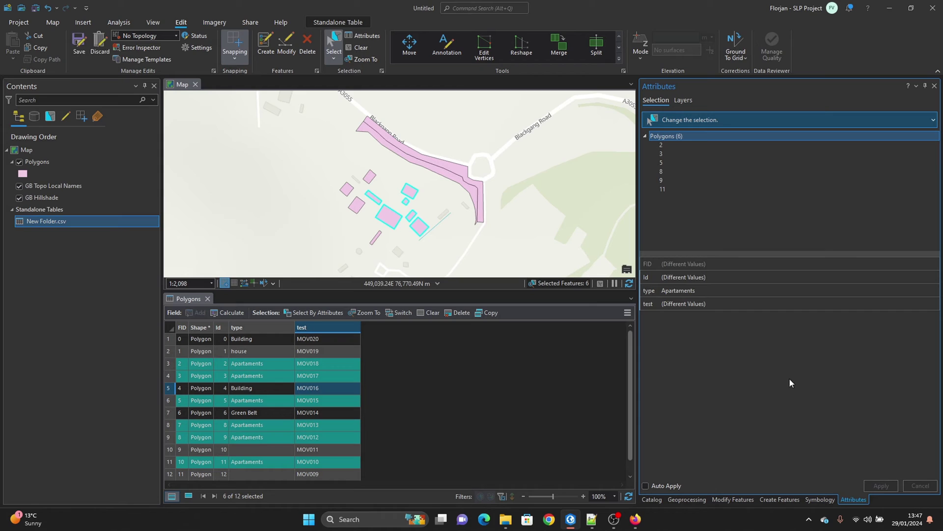
- Save the edits and review the Apartaments type value
click(77, 42)
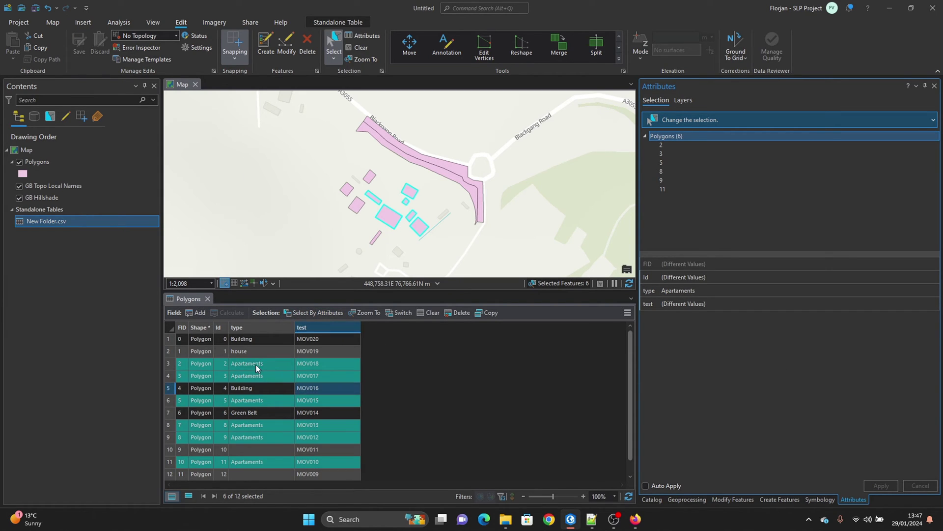
scroll(246, 462, down, 1)
click(684, 290)
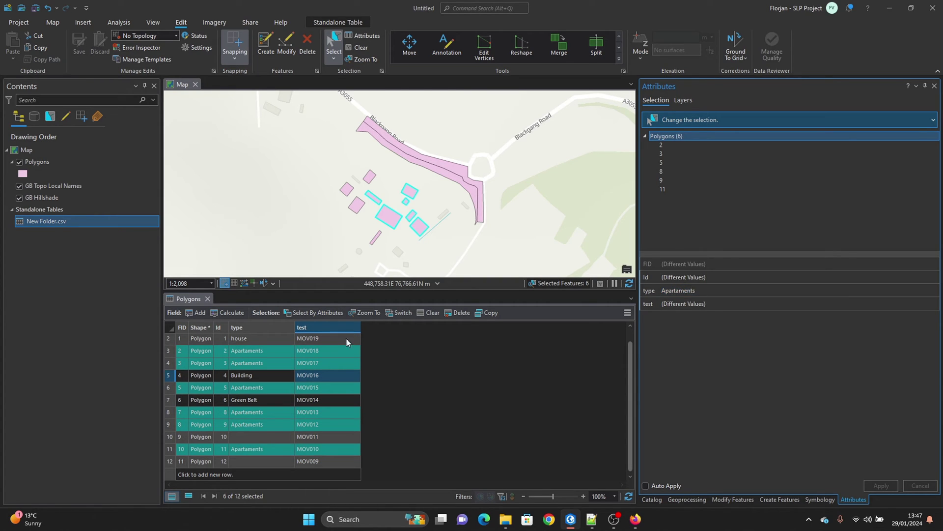
right_click(246, 328)
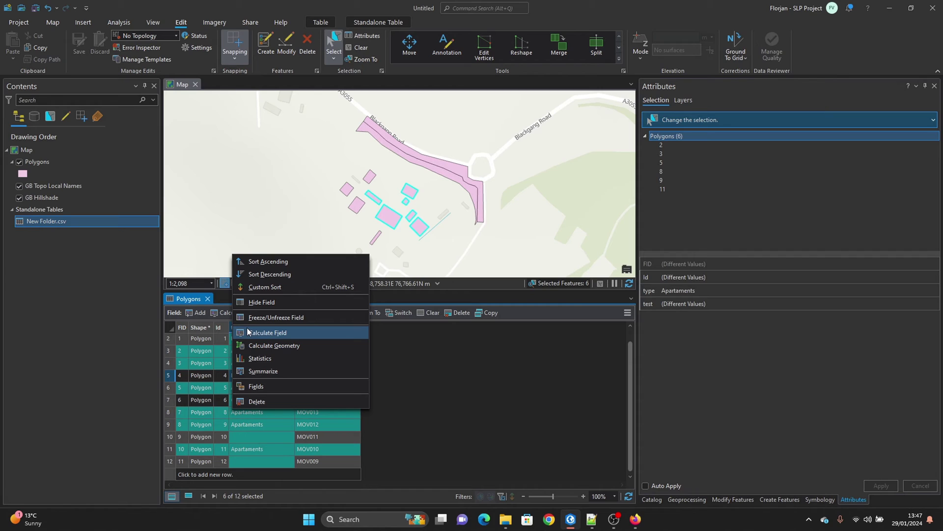
click(437, 344)
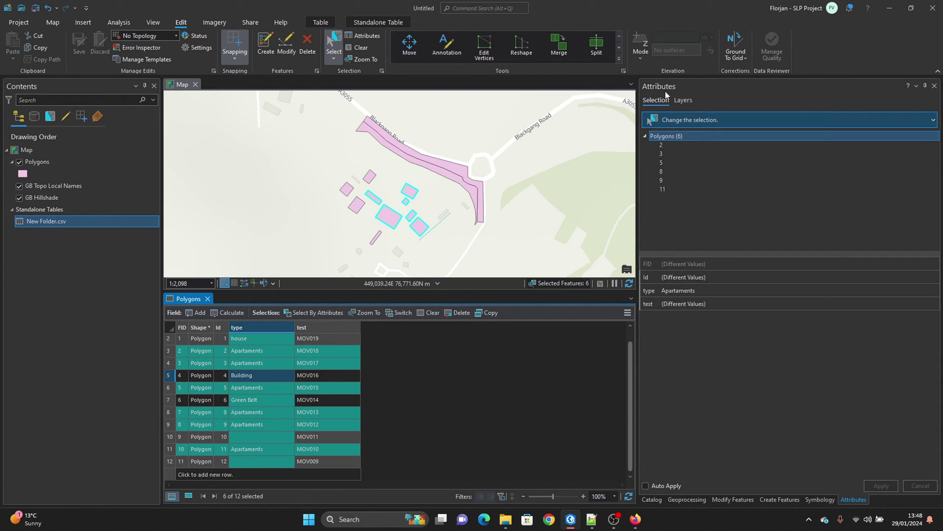
- Select all twelve polygons and apply 12/03/2024 to their test field
click(364, 51)
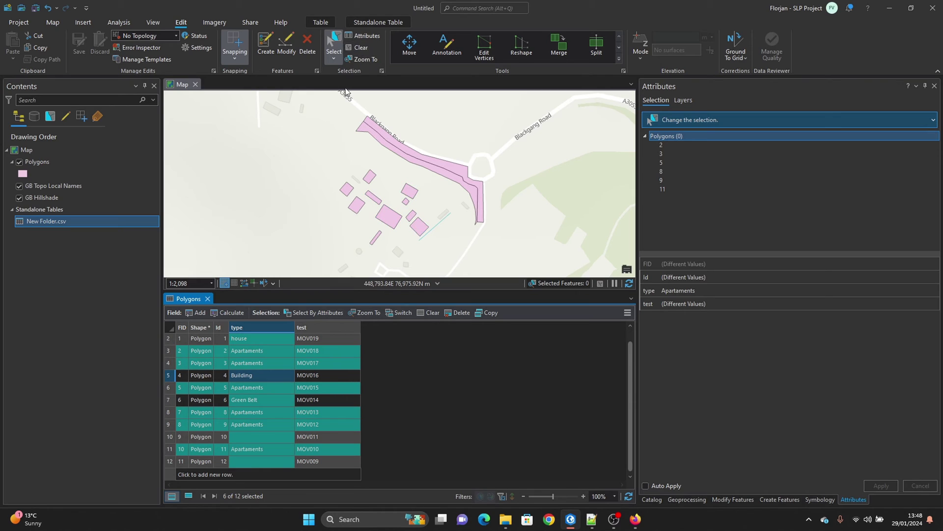
click(404, 313)
scroll(299, 411, up, 1)
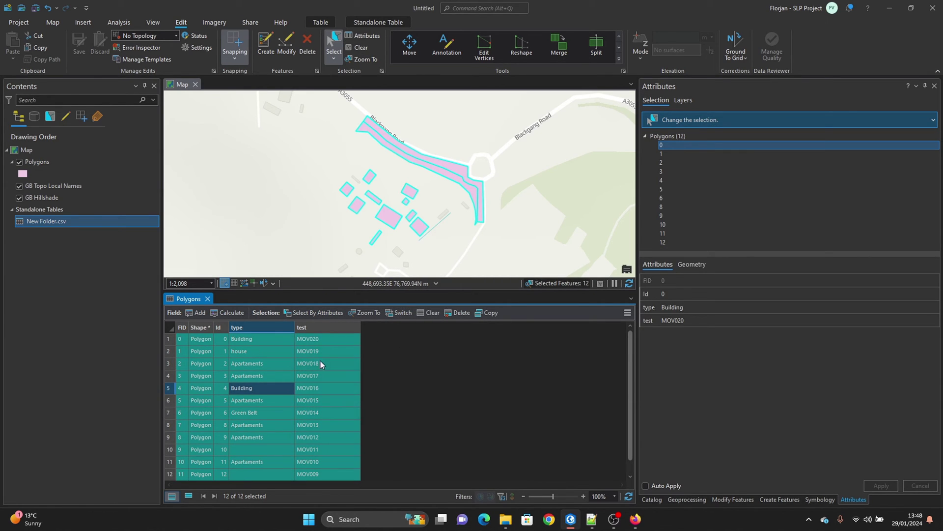
click(681, 320)
click(671, 137)
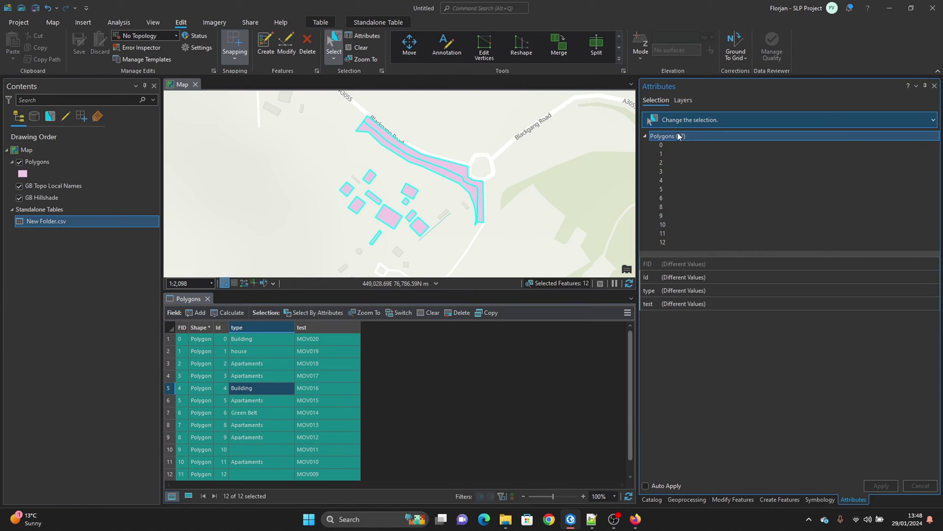
click(702, 303)
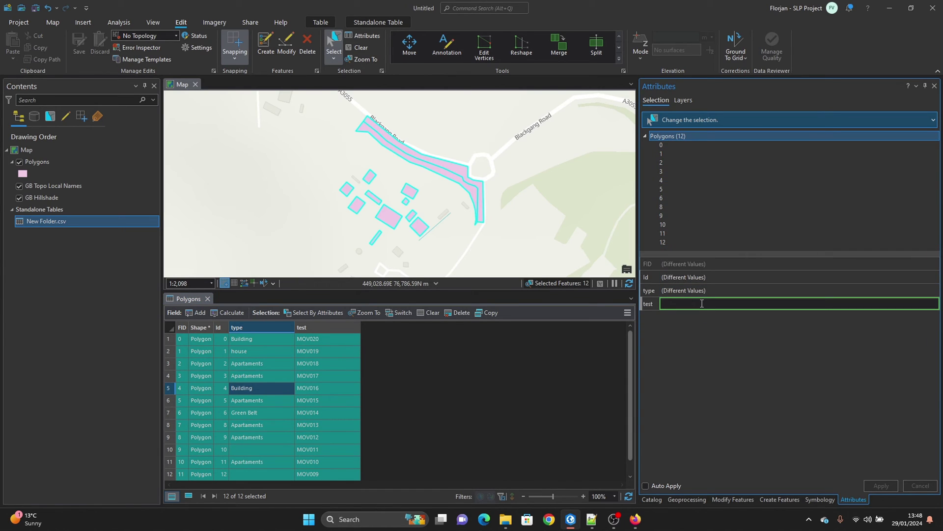
text(12/03/202)
text(4)
key(Return)
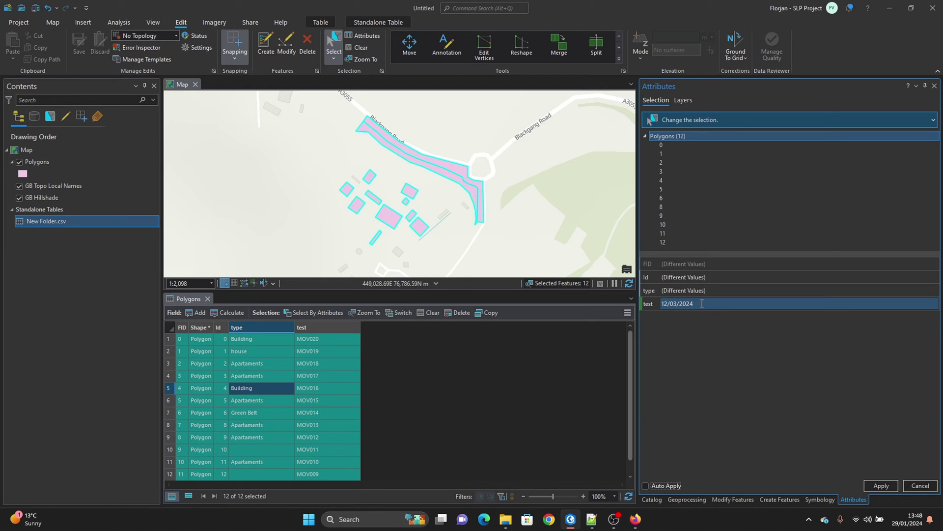
click(881, 486)
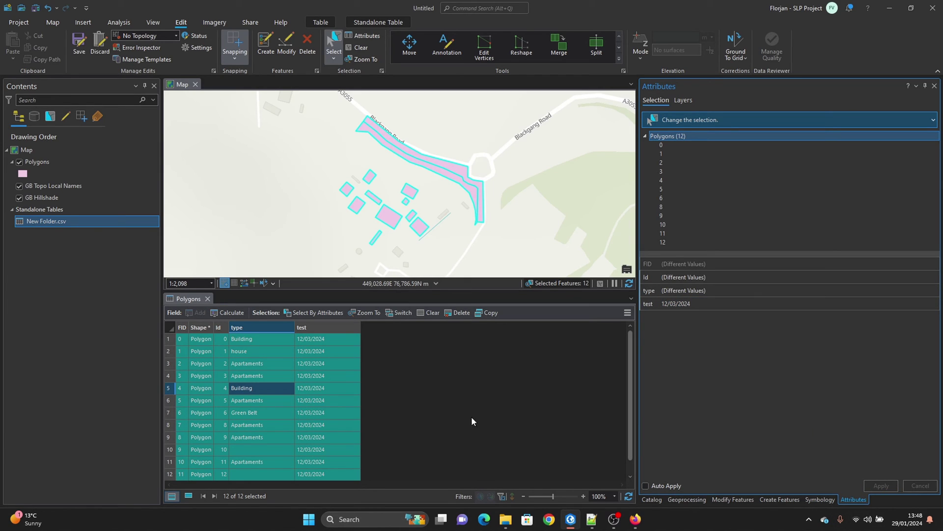
- Save the attribute edits and clear the polygon selection
scroll(312, 465, down, 1)
scroll(312, 465, up, 1)
click(79, 43)
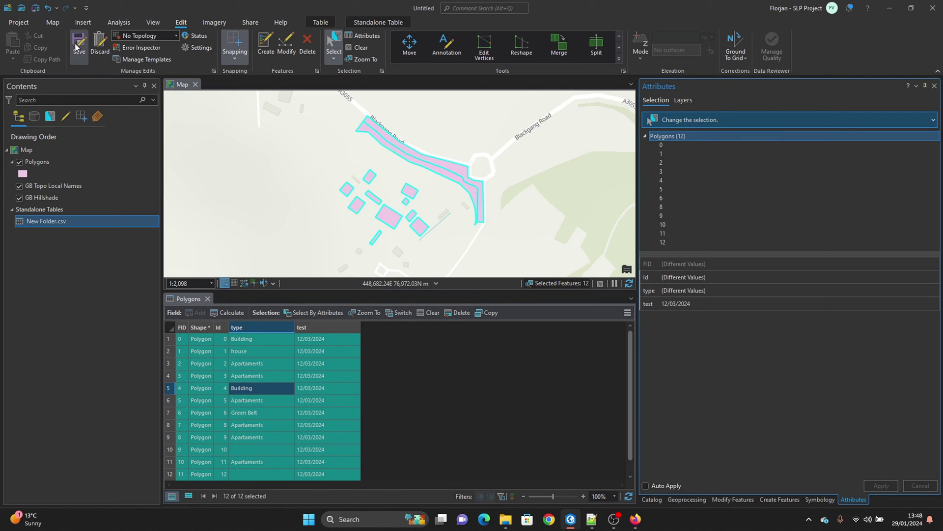
click(346, 51)
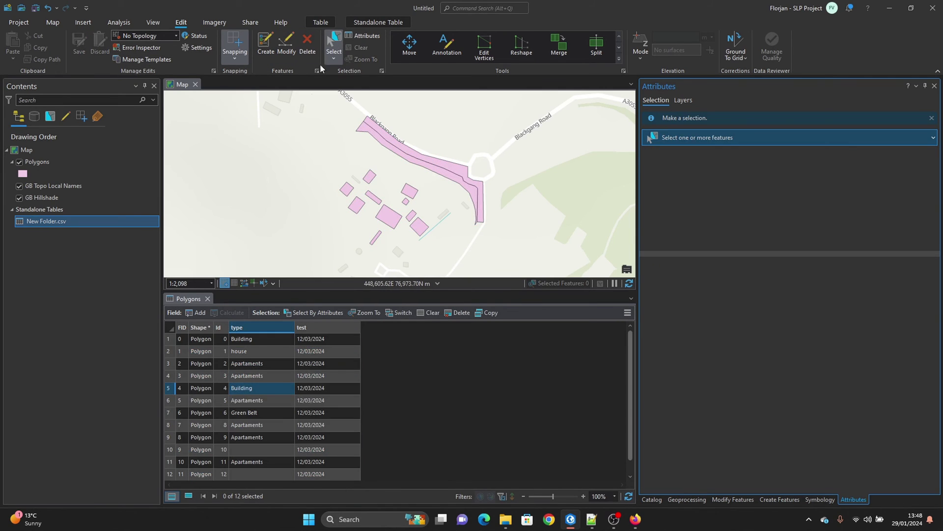
click(300, 153)
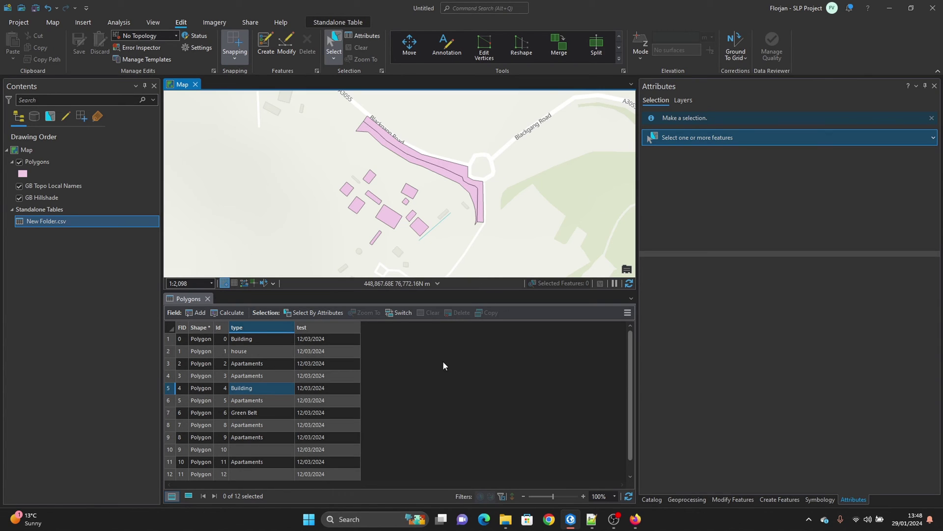
click(701, 447)
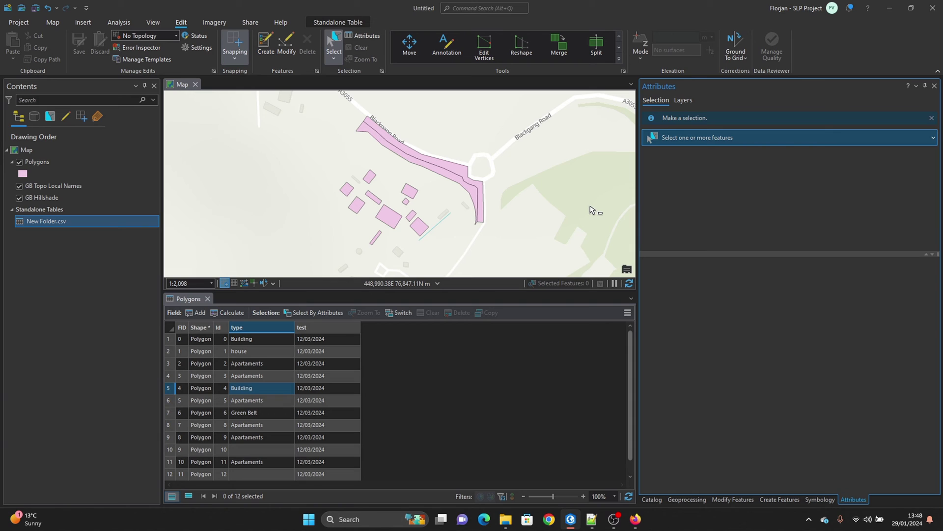
click(635, 519)
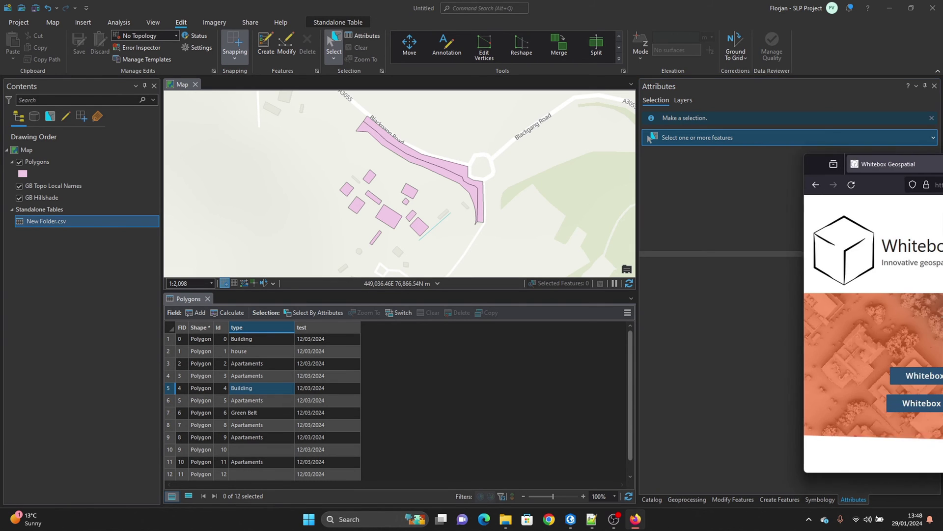
drag(663, 128, 426, 108)
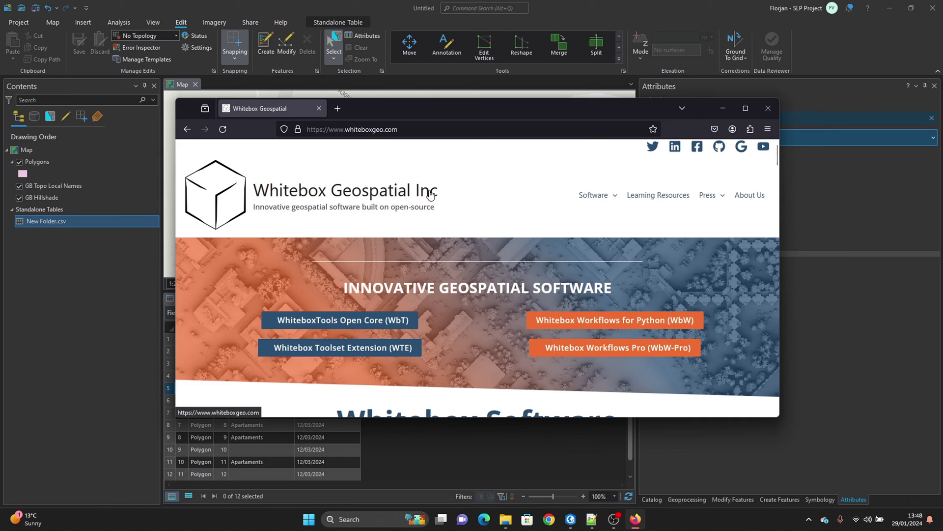
drag(453, 193, 259, 191)
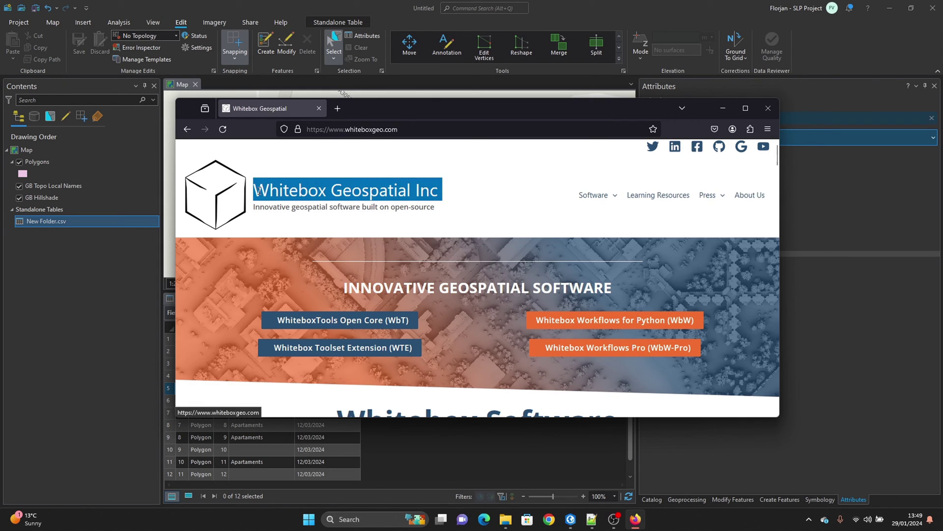
double_click(324, 206)
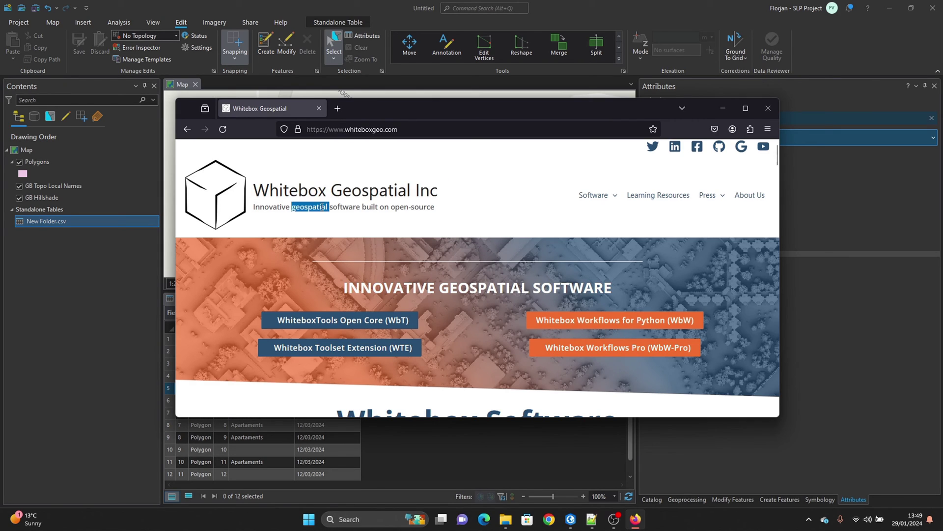
triple_click(336, 209)
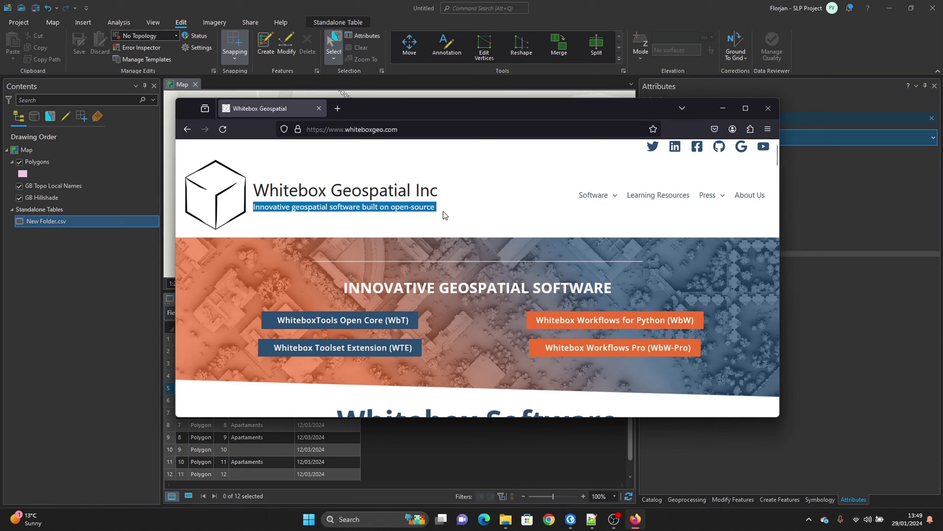
click(376, 12)
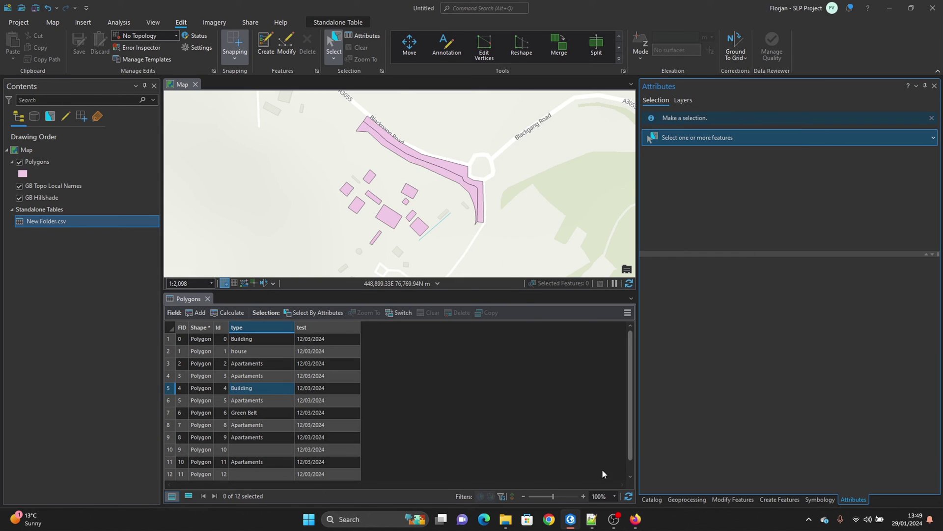
- In the Catalog, expand Tools-ArcGIS-master and the WBTools.pyt toolbox
click(658, 500)
click(655, 248)
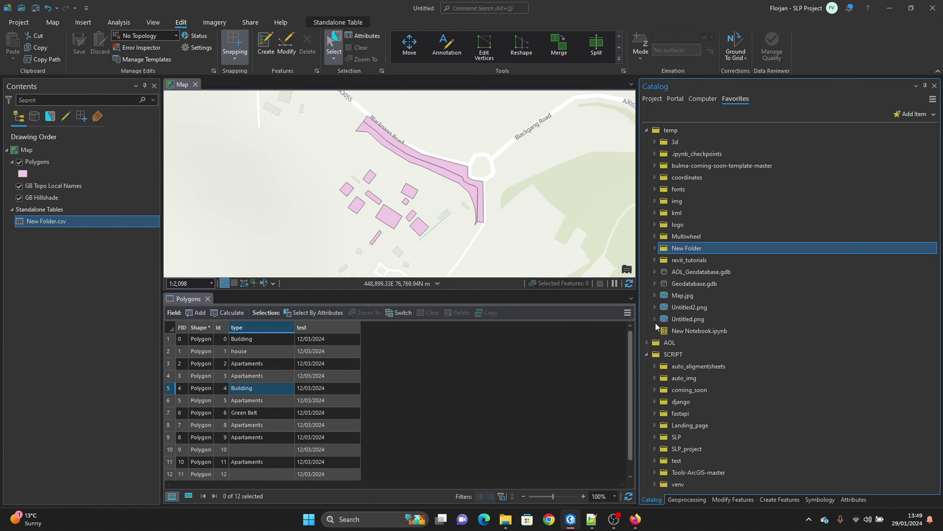
double_click(691, 472)
scroll(709, 414, down, 6)
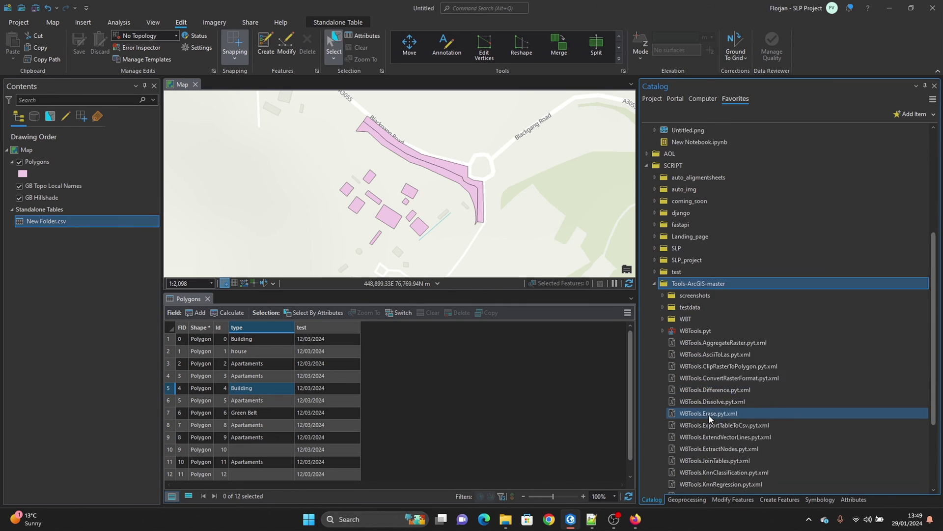
scroll(709, 415, down, 2)
double_click(695, 284)
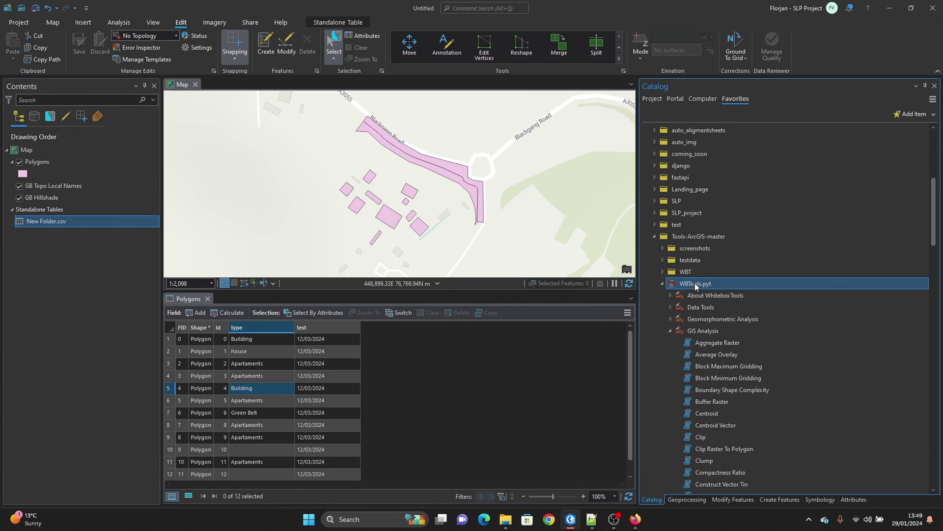
click(670, 333)
double_click(675, 307)
scroll(698, 337, down, 2)
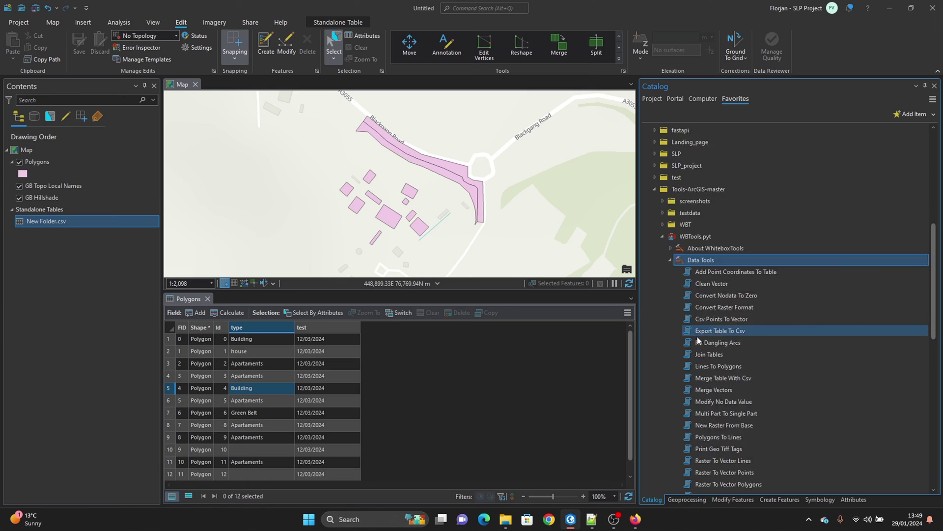
scroll(697, 338, down, 6)
scroll(698, 338, up, 4)
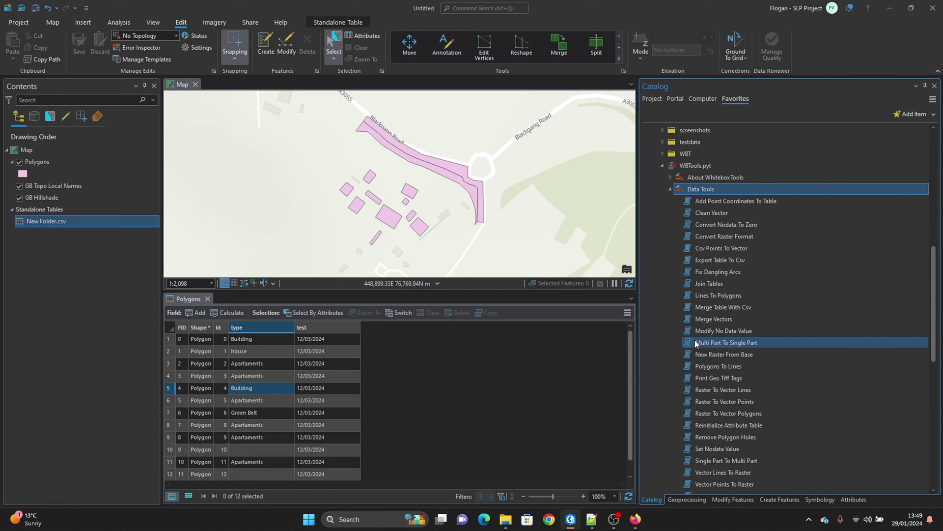
scroll(696, 344, up, 3)
- Expand the GIS Analysis toolset and open the Extract Nodes tool
click(670, 260)
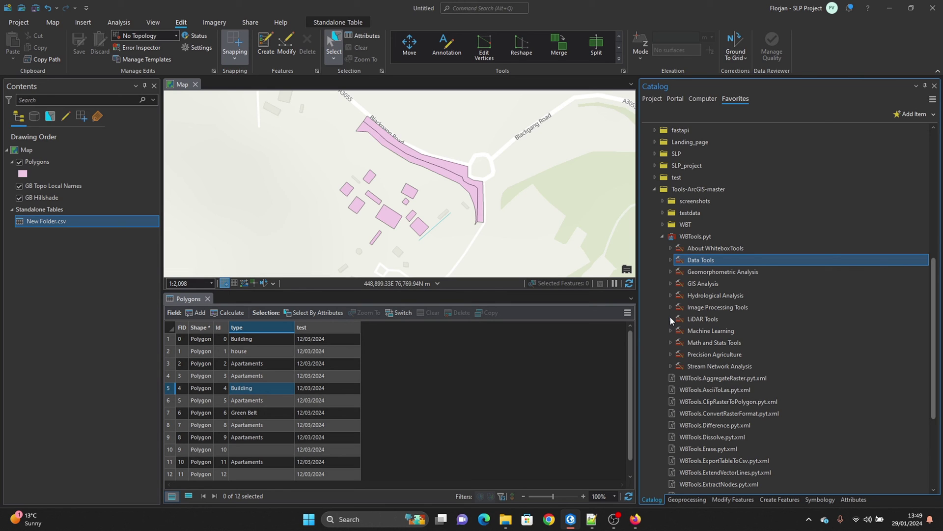
click(671, 283)
scroll(699, 365, down, 3)
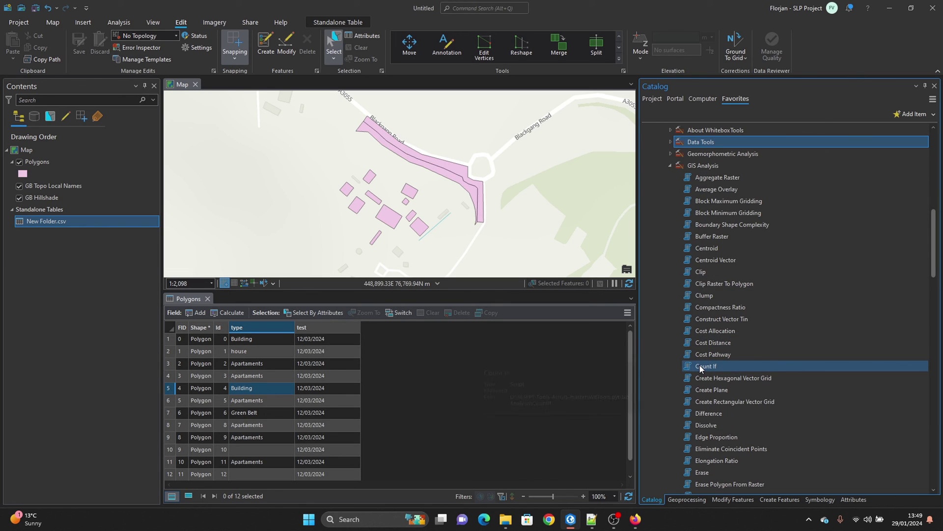
scroll(713, 403, down, 4)
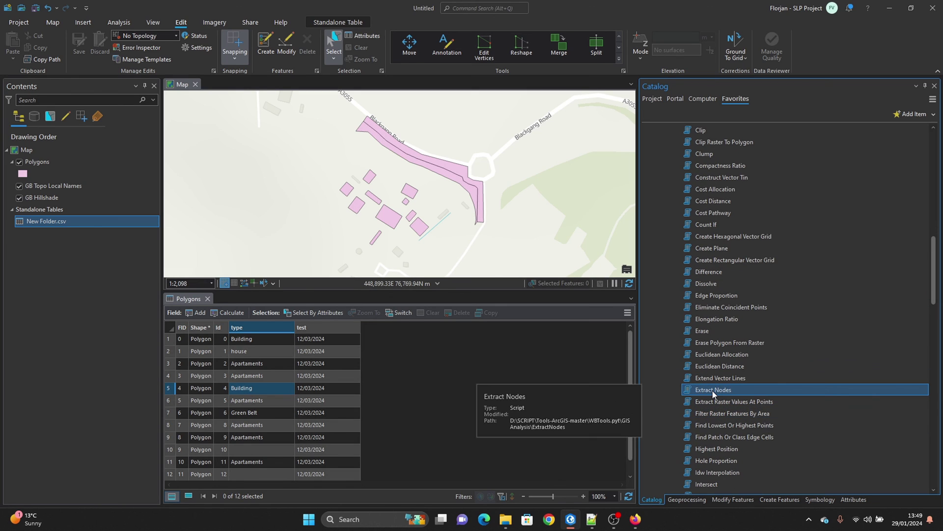
right_click(712, 391)
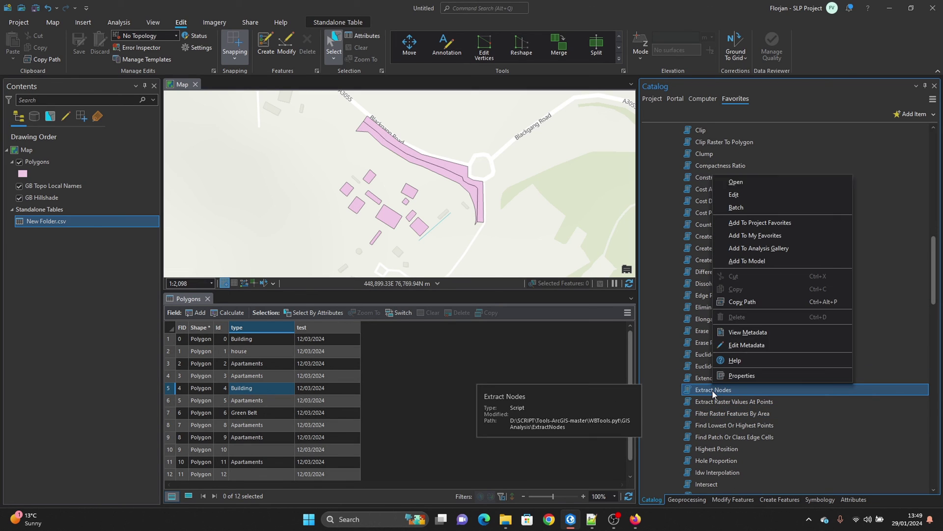
click(762, 182)
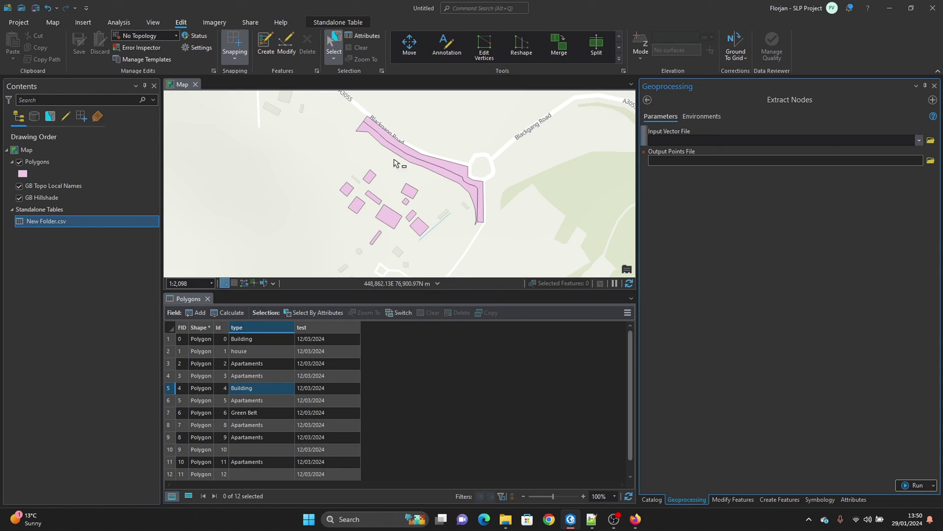
- Run Extract Nodes with Polygons as the input vector file
click(919, 141)
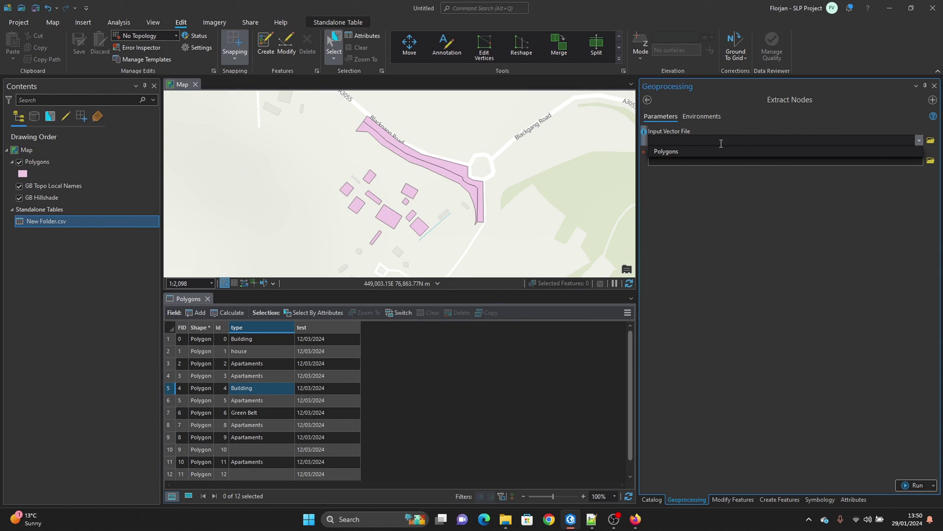
click(665, 151)
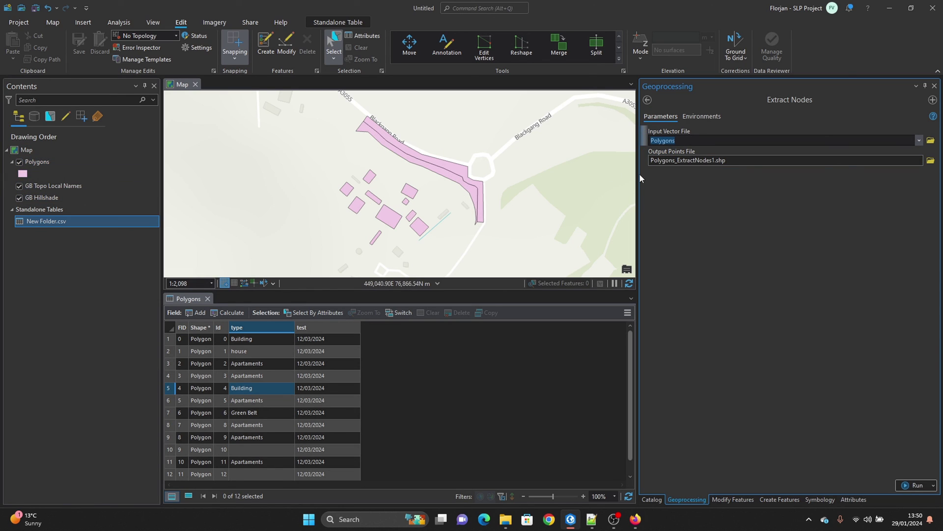
click(914, 485)
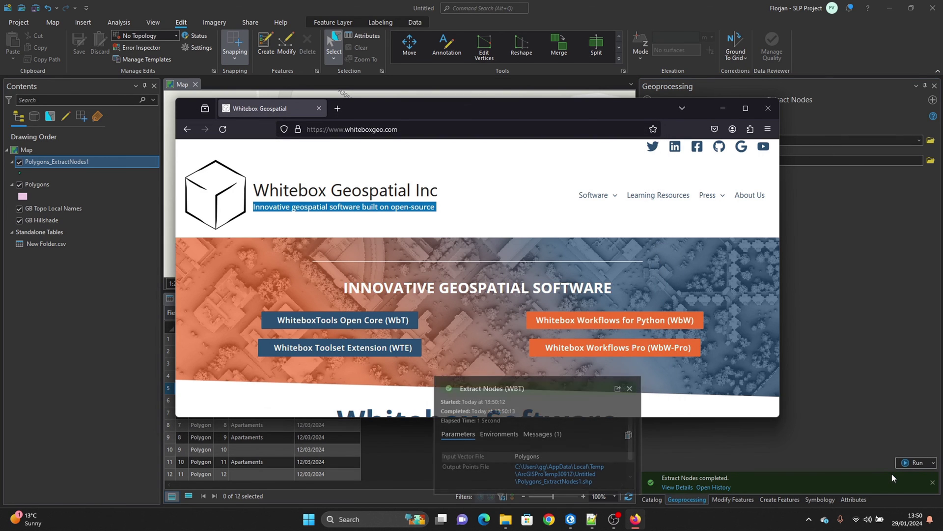
- Open the attribute table of the new Polygons_ExtractNodes1 layer
click(130, 390)
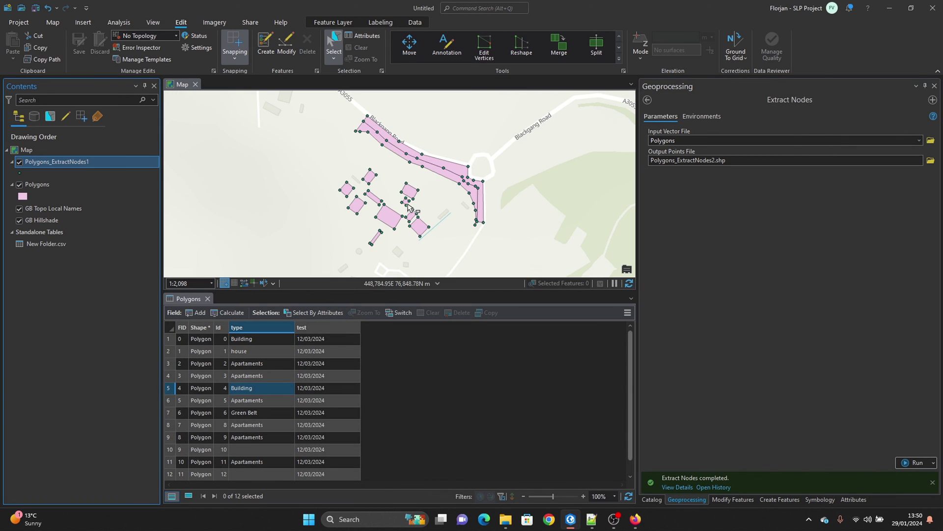
scroll(366, 224, up, 3)
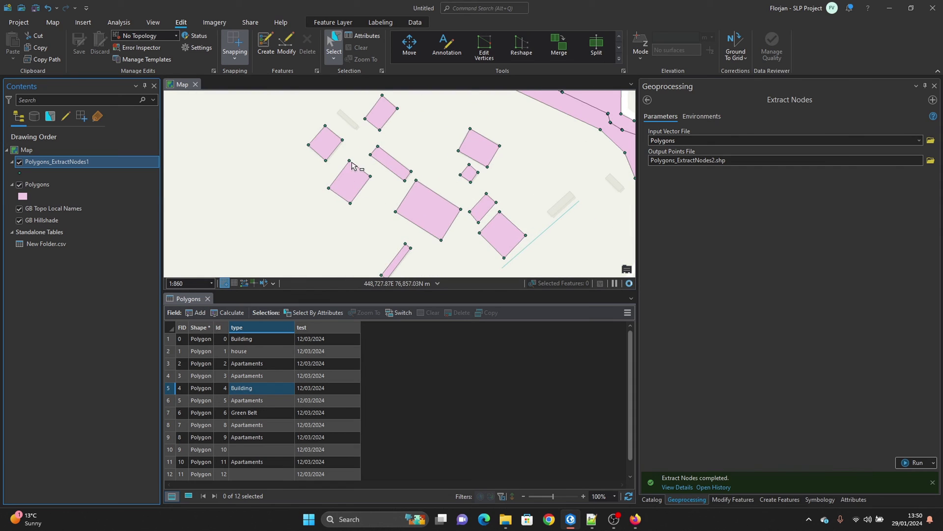
right_click(43, 161)
click(61, 132)
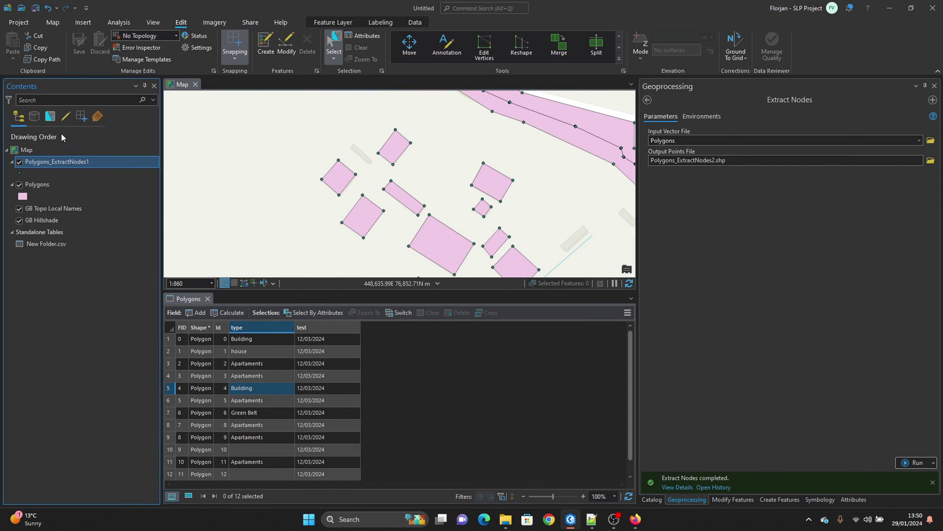
click(652, 499)
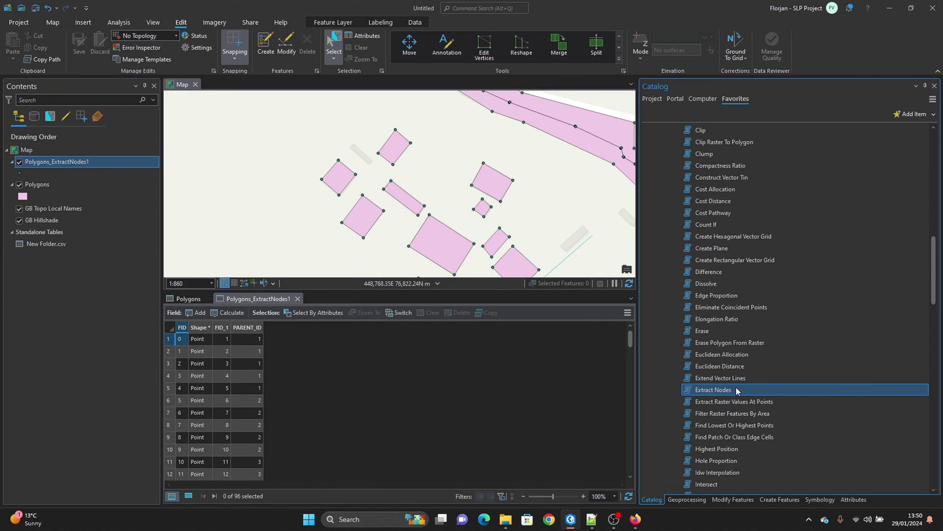